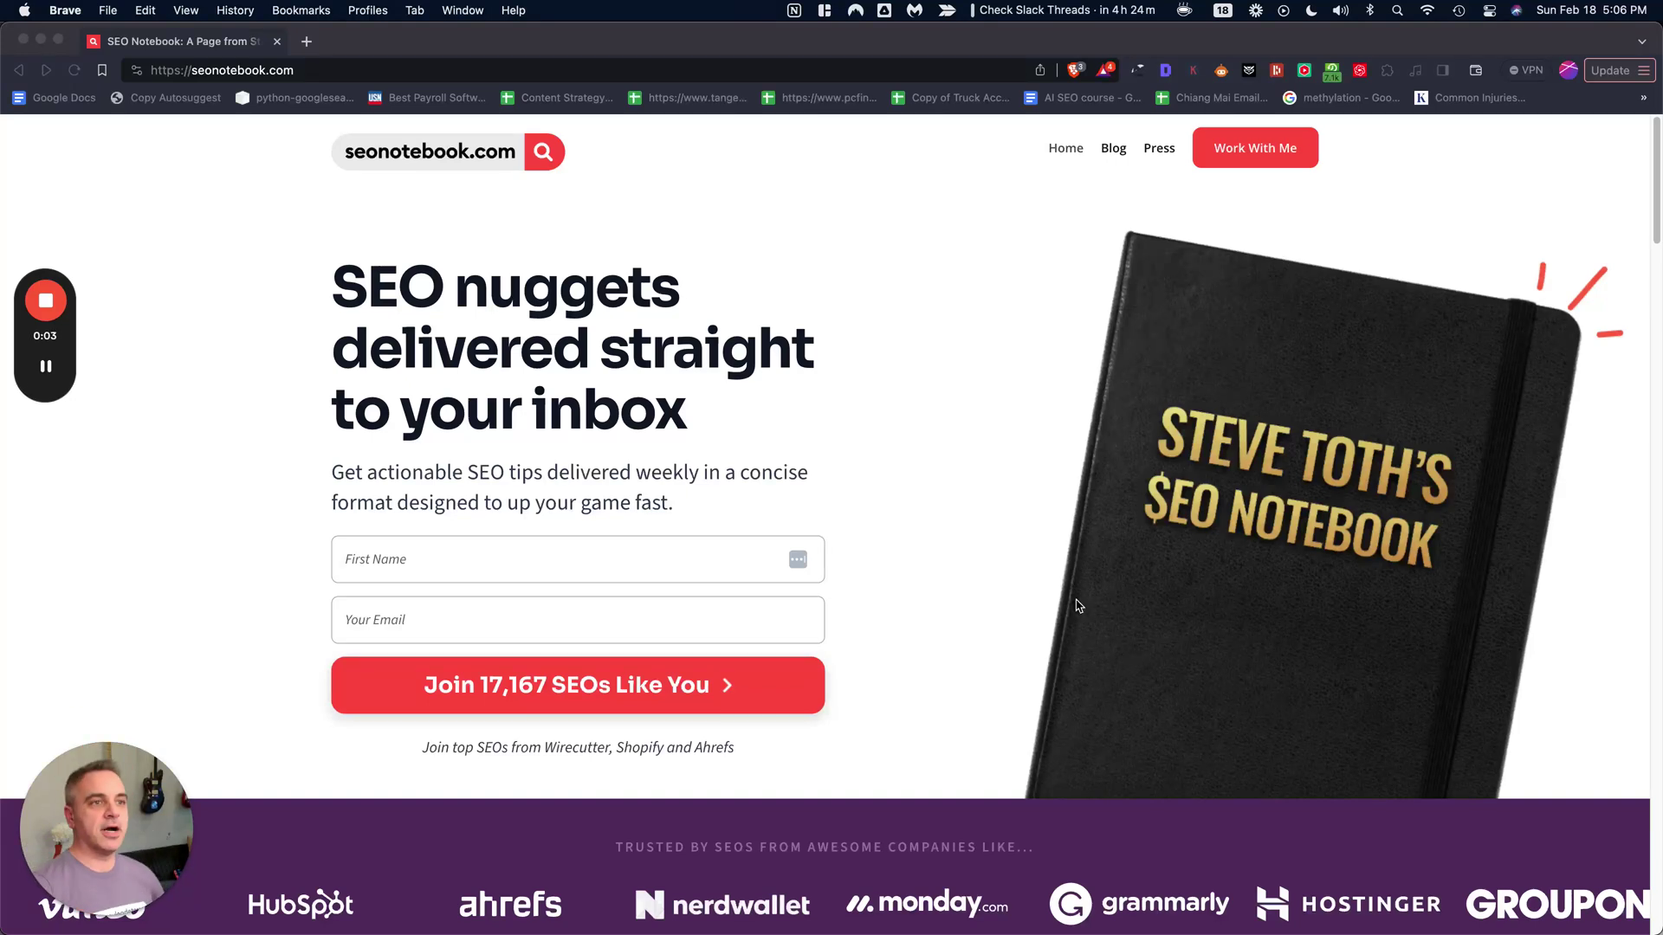
# - Scroll through the SEO Notebook page, then minimize the SEO Notebook window
pyautogui.scroll(-8, 1100, 606)
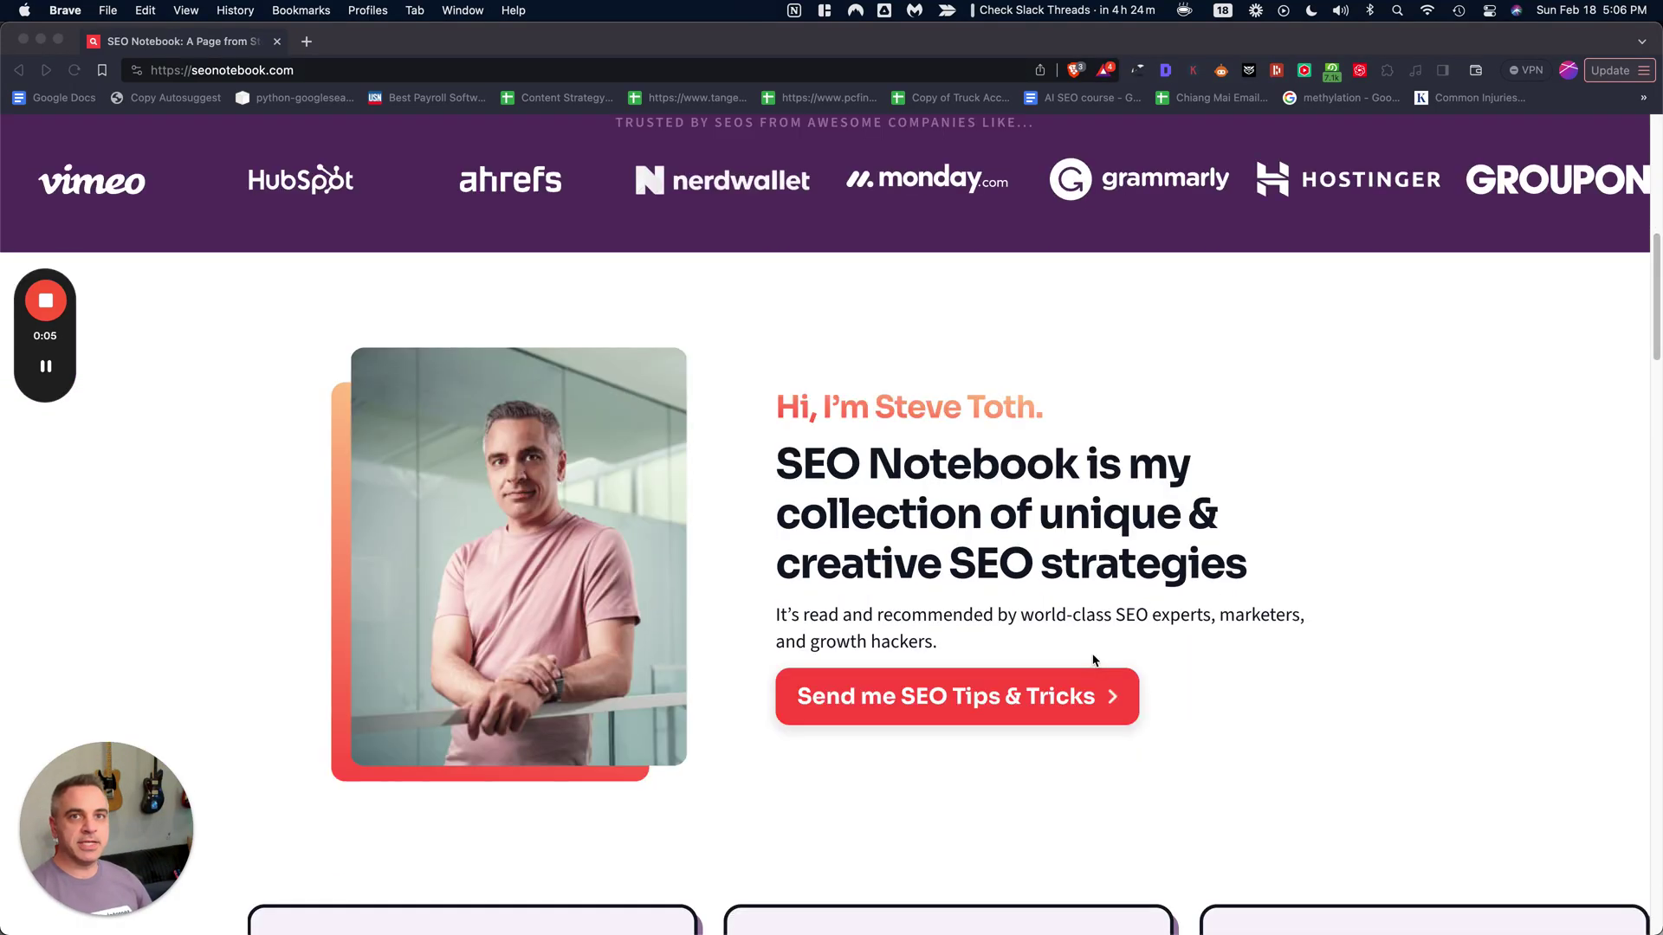
pyautogui.scroll(-7, 1093, 661)
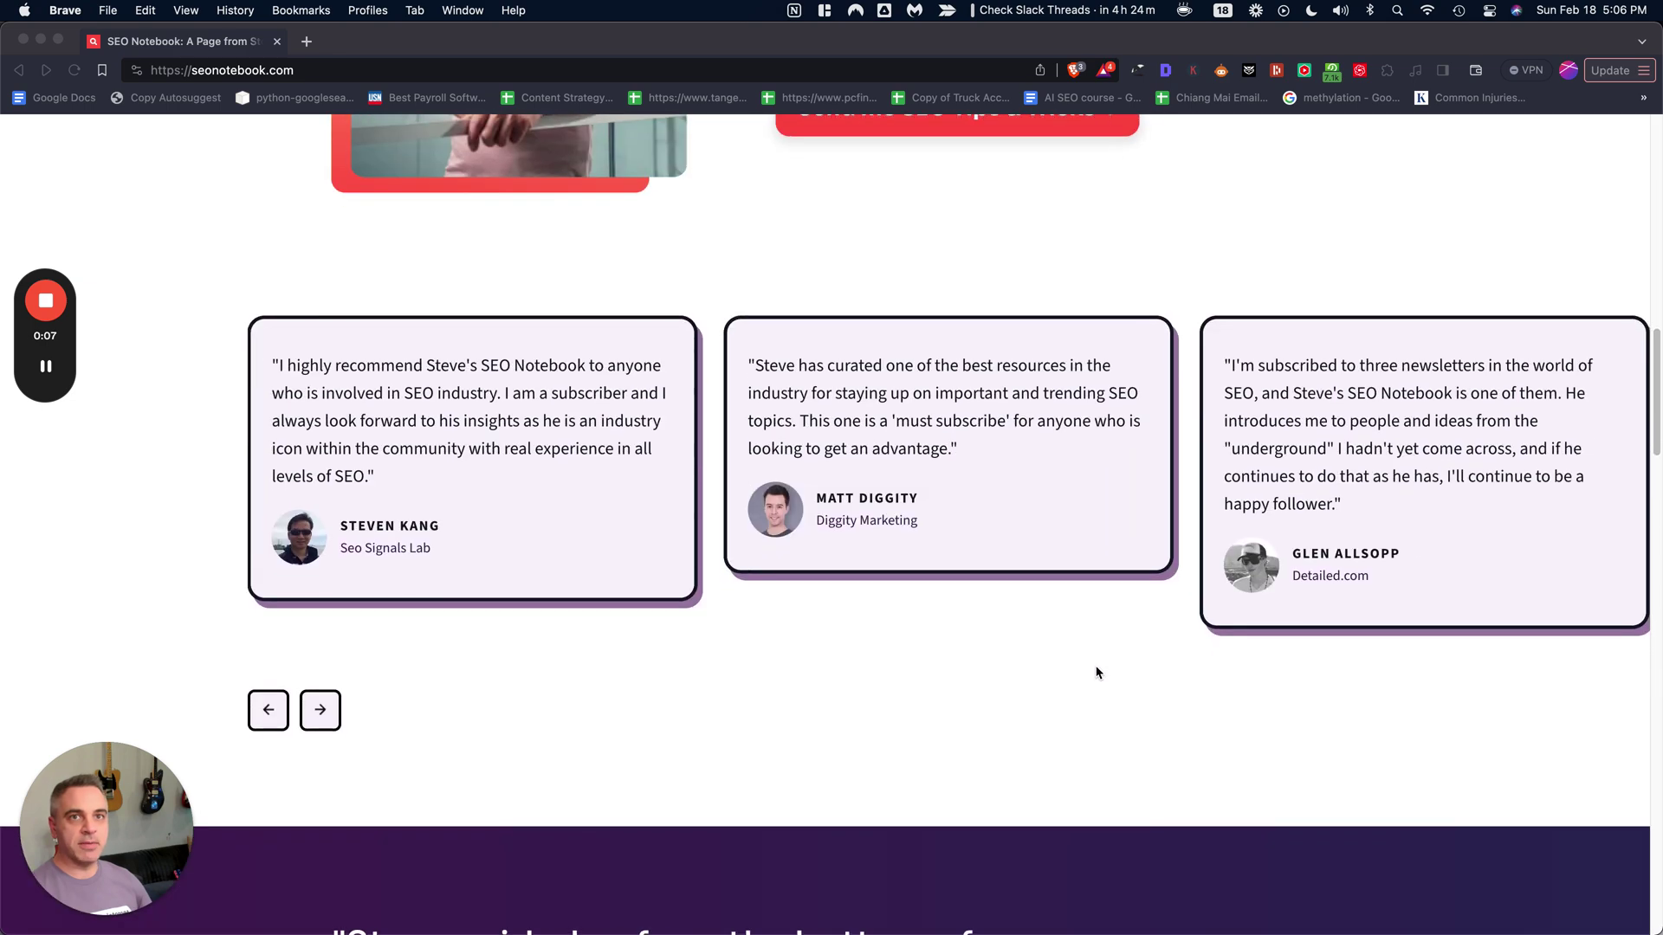
pyautogui.scroll(-13, 1096, 672)
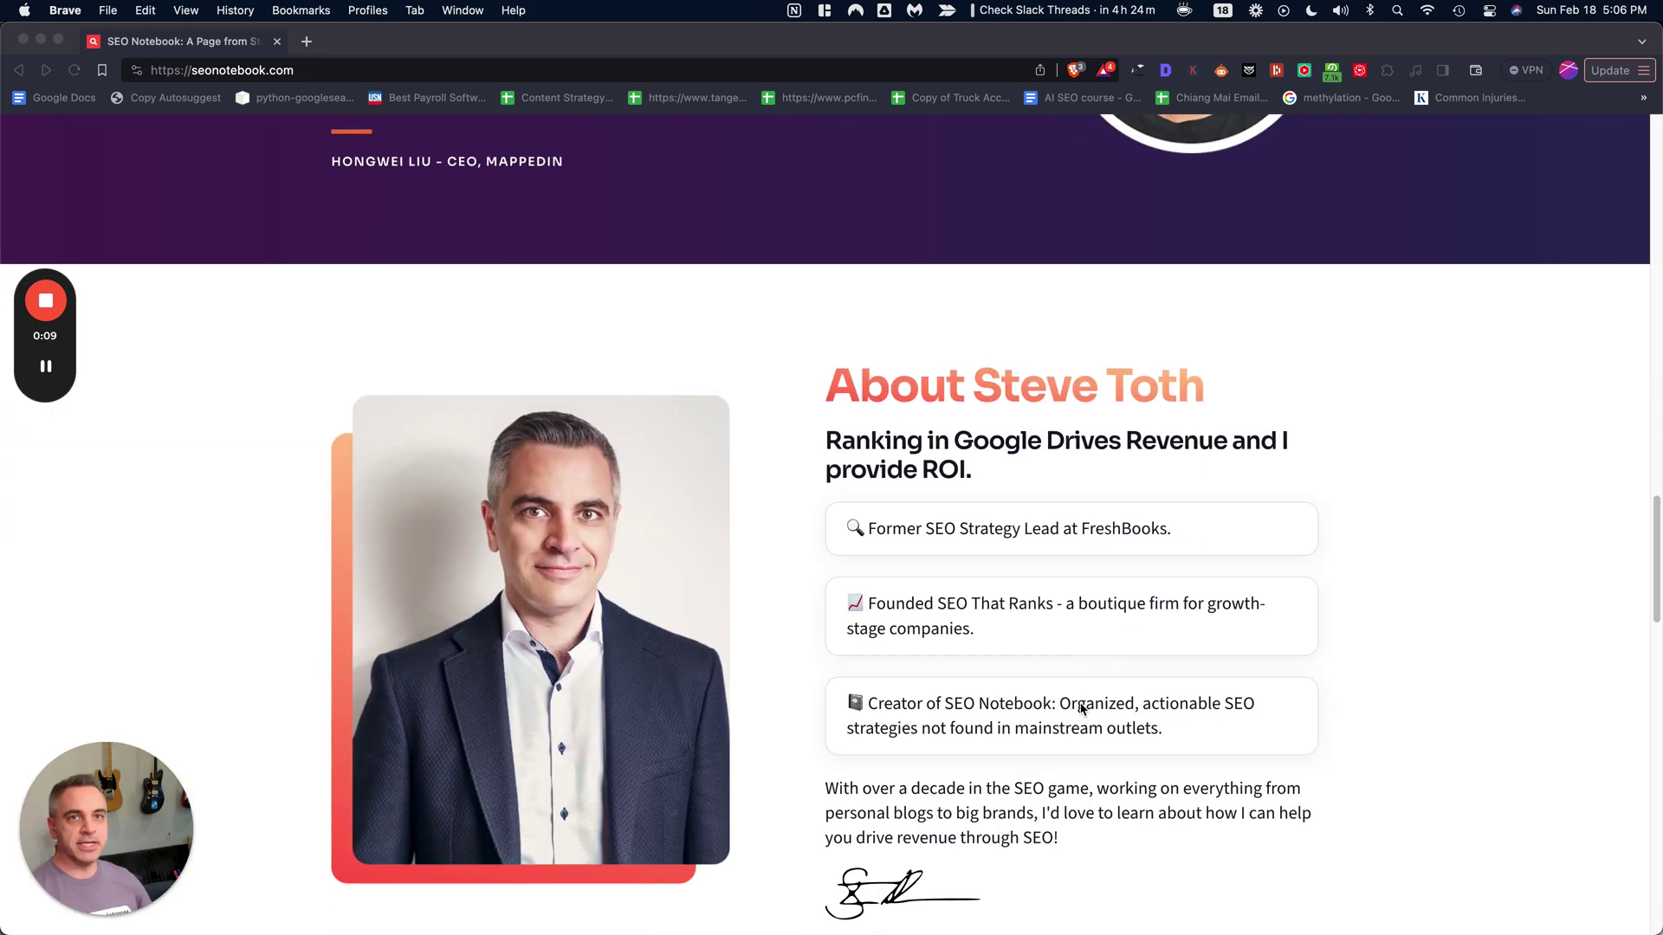
pyautogui.scroll(-20, 1081, 708)
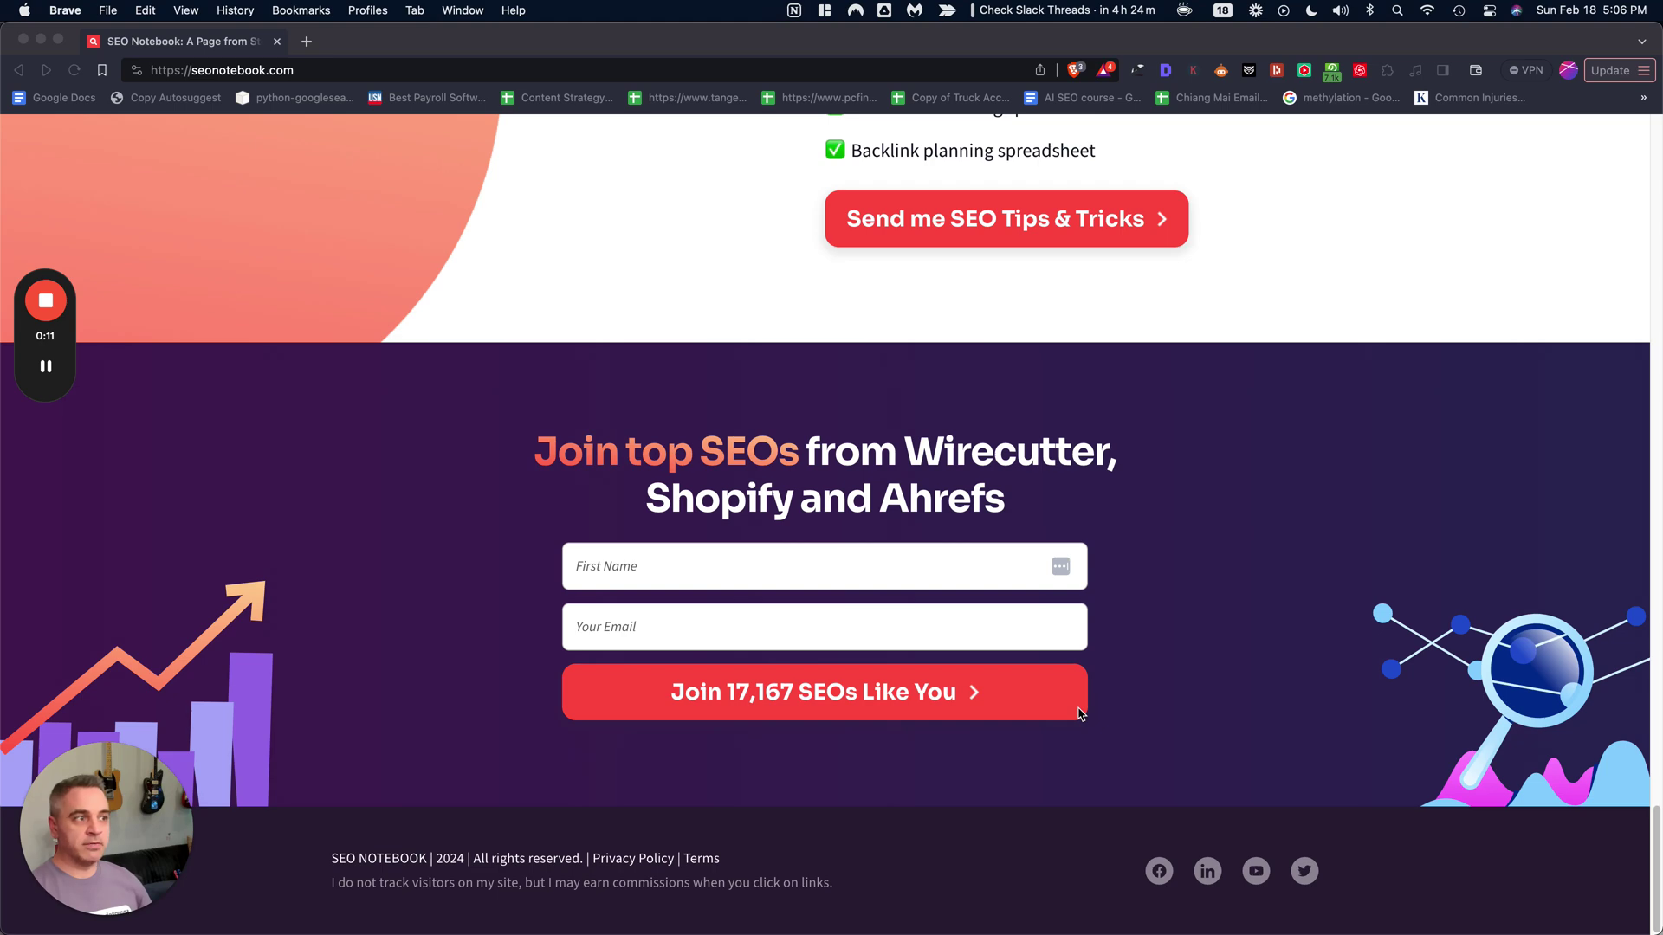
pyautogui.scroll(20, 1083, 710)
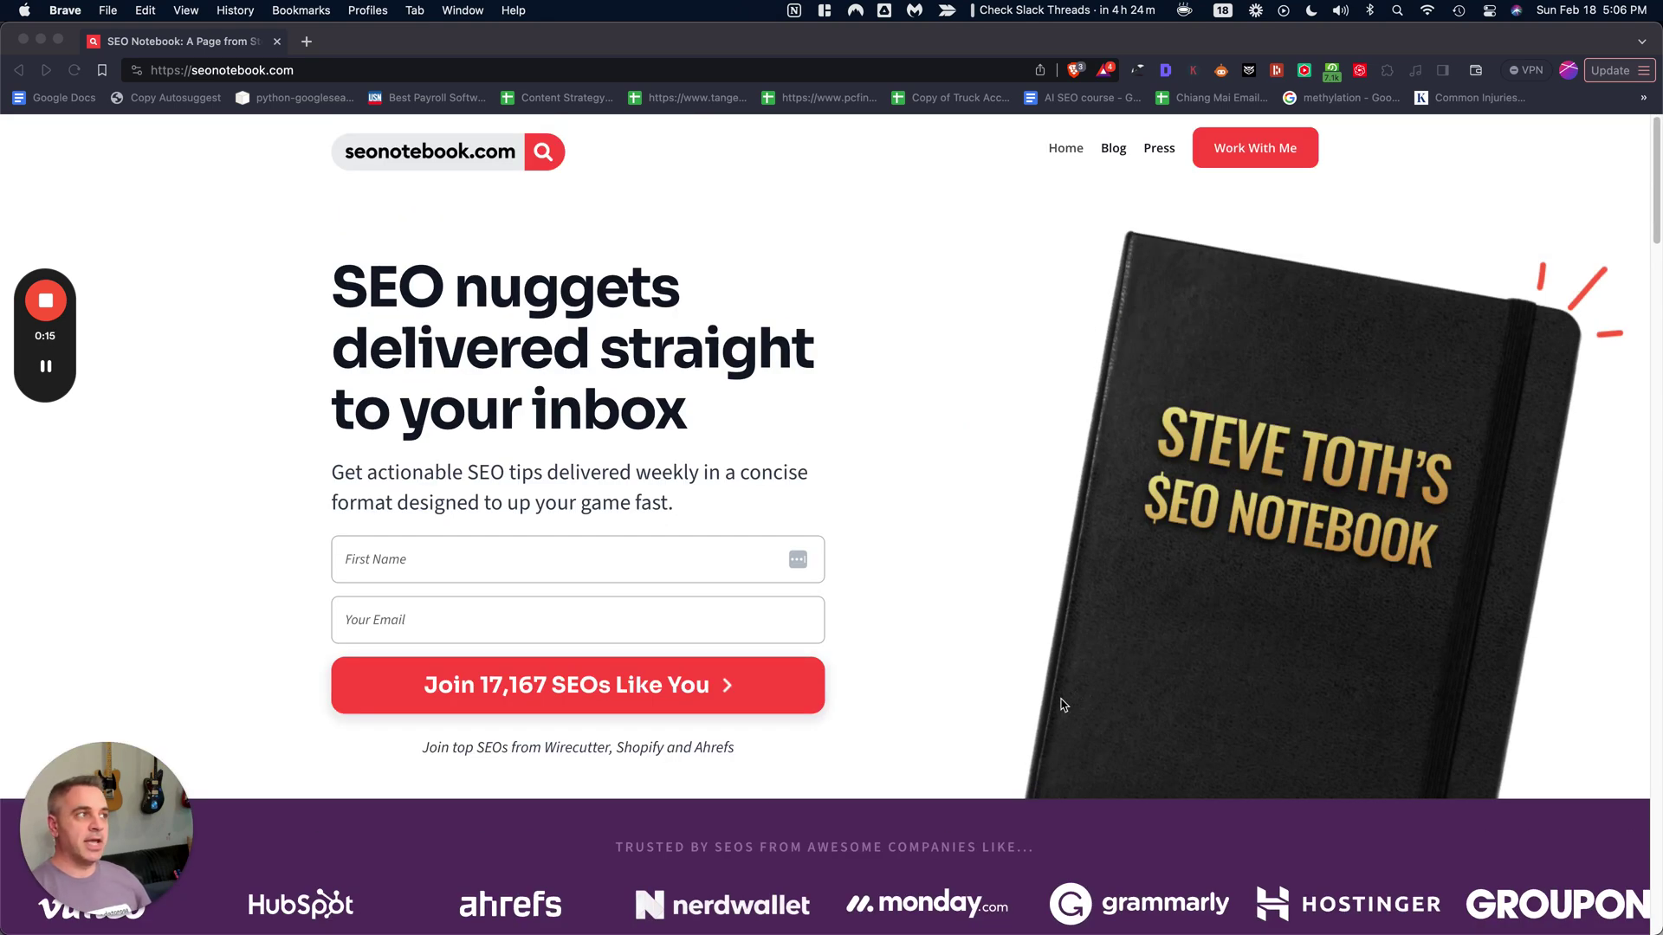
pyautogui.moveTo(41, 294)
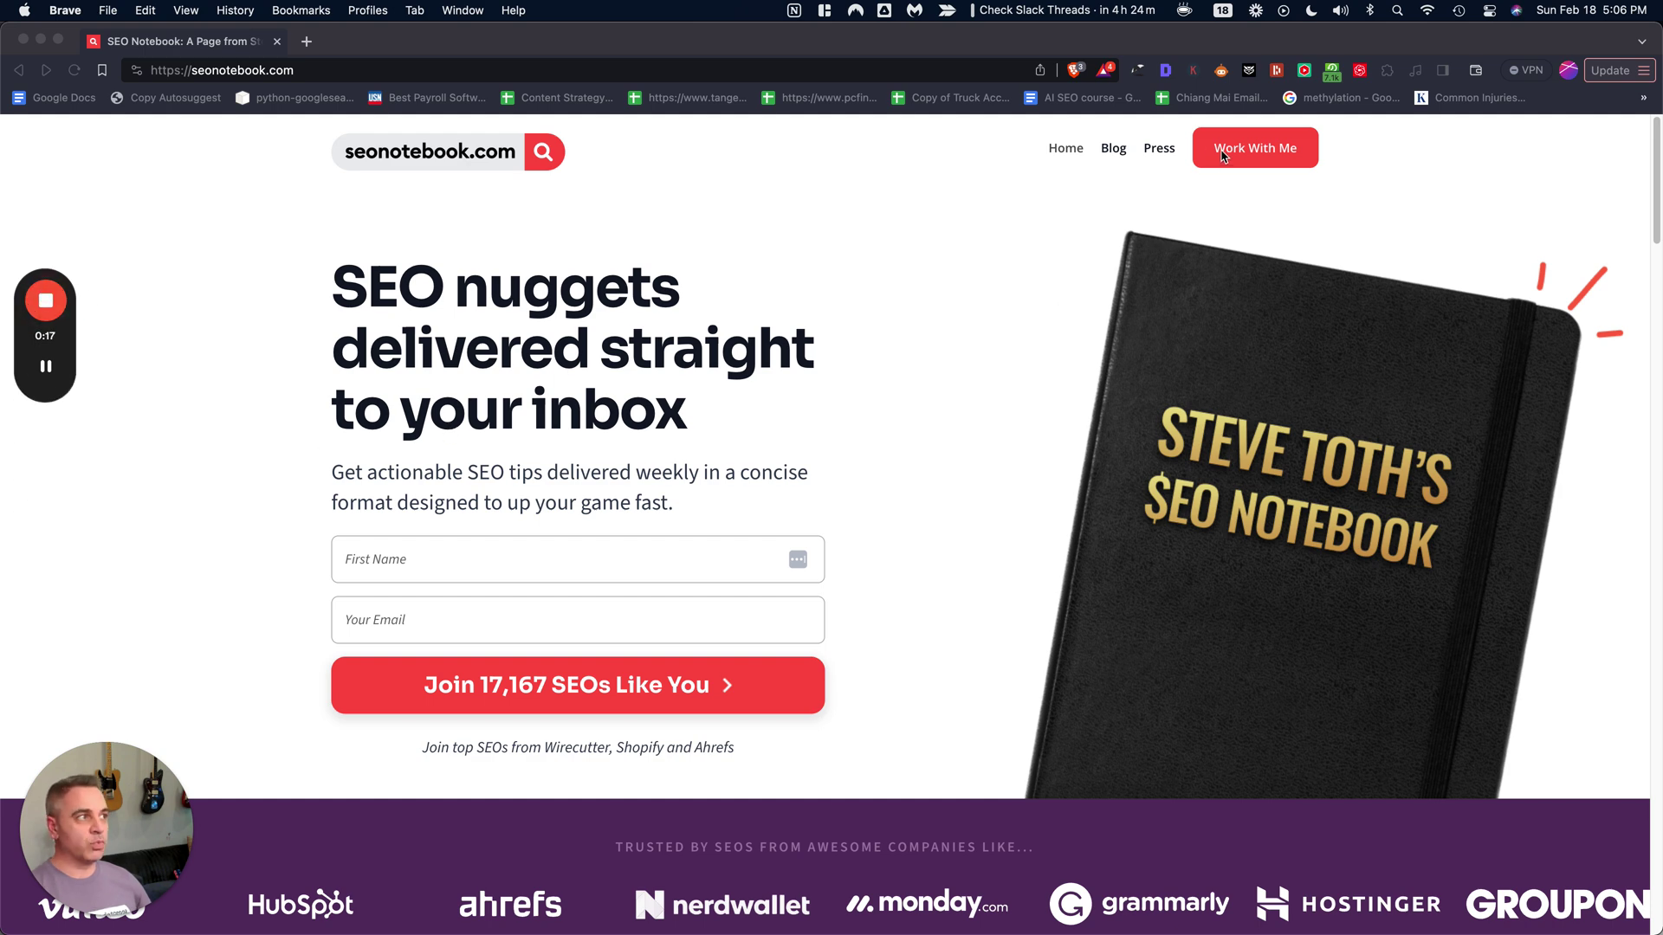
pyautogui.click(71, 161)
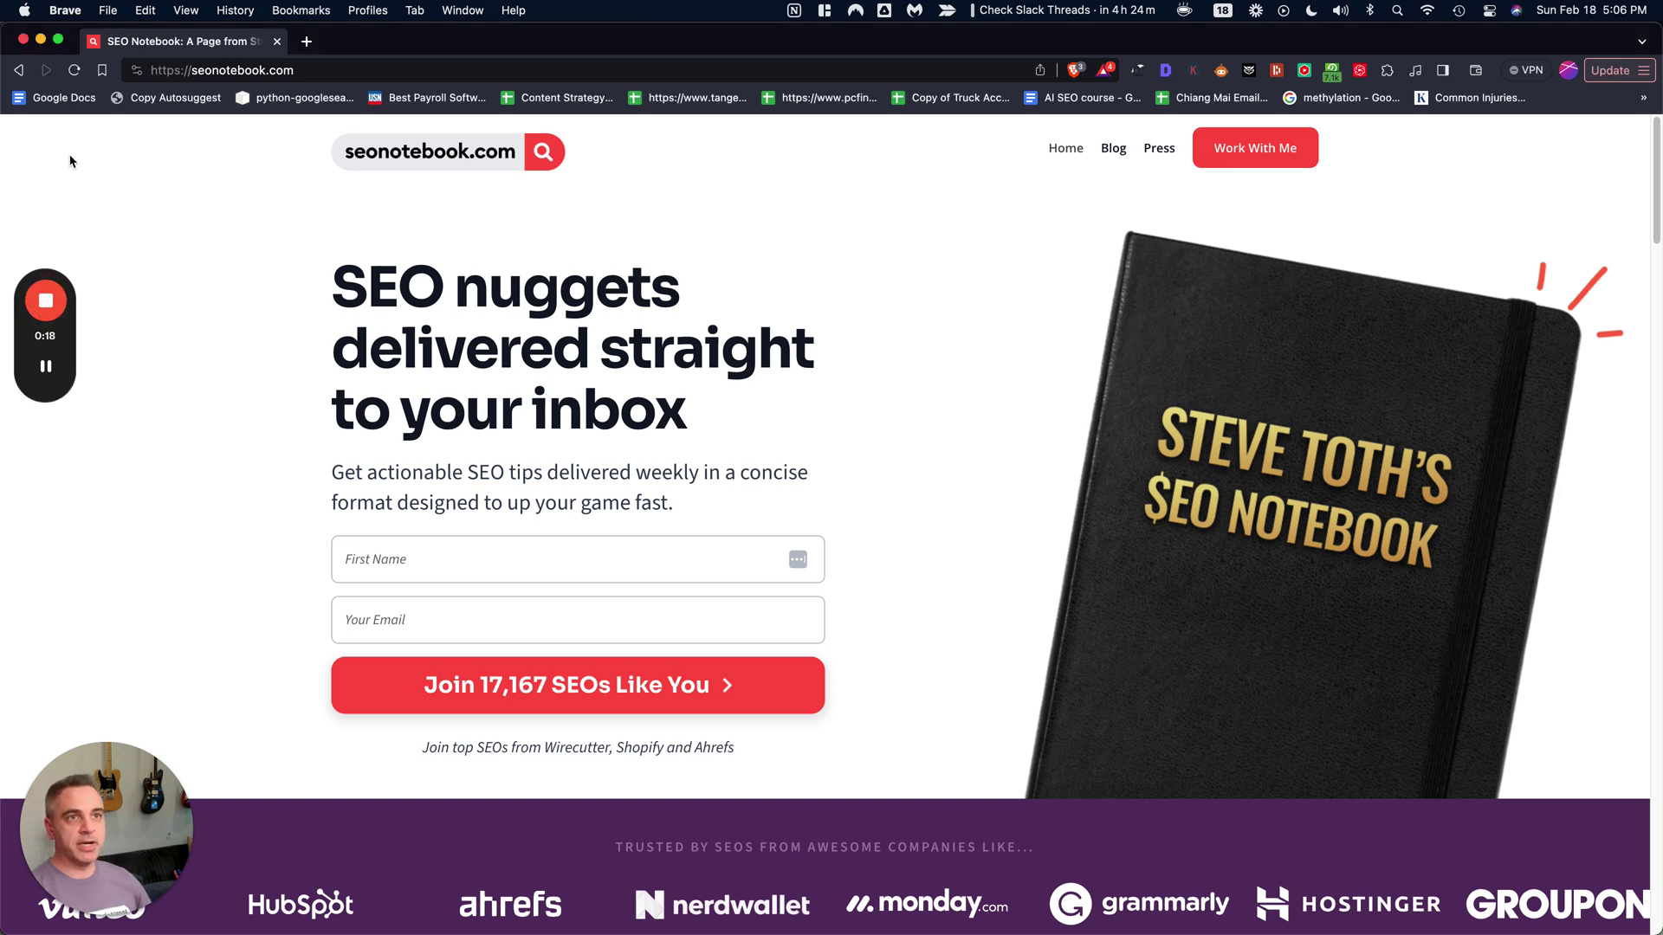
pyautogui.click(40, 39)
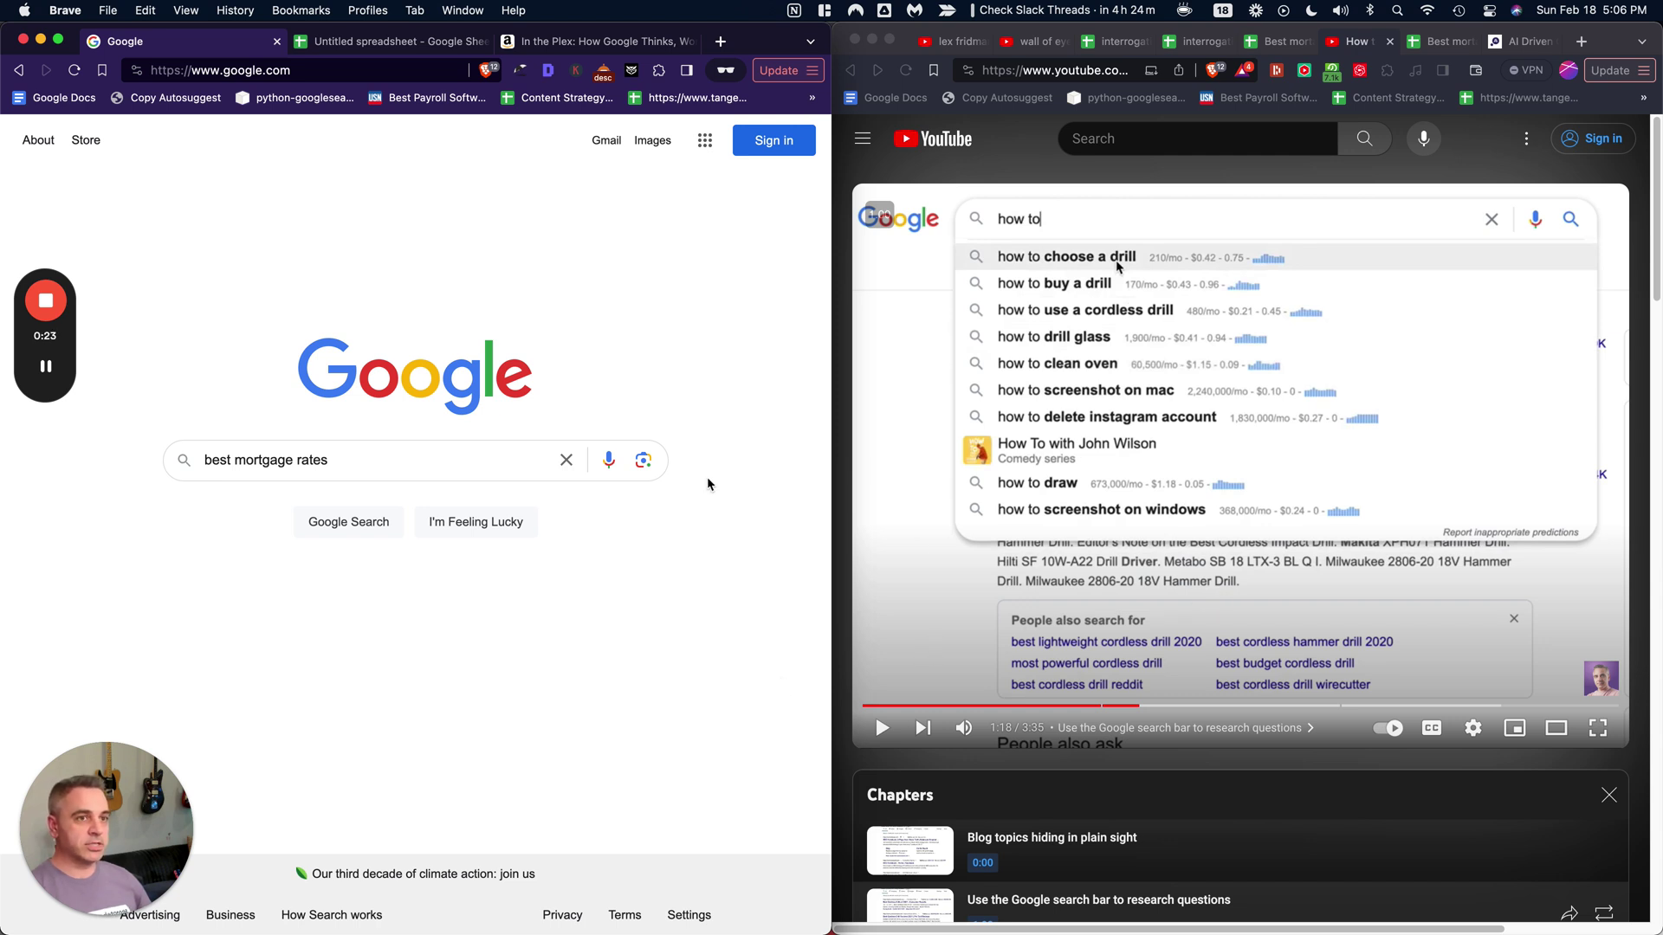
# - Search Google for 'best mortgage rates' and bring up the interrogative words and modifiers sheet
pyautogui.click(417, 457)
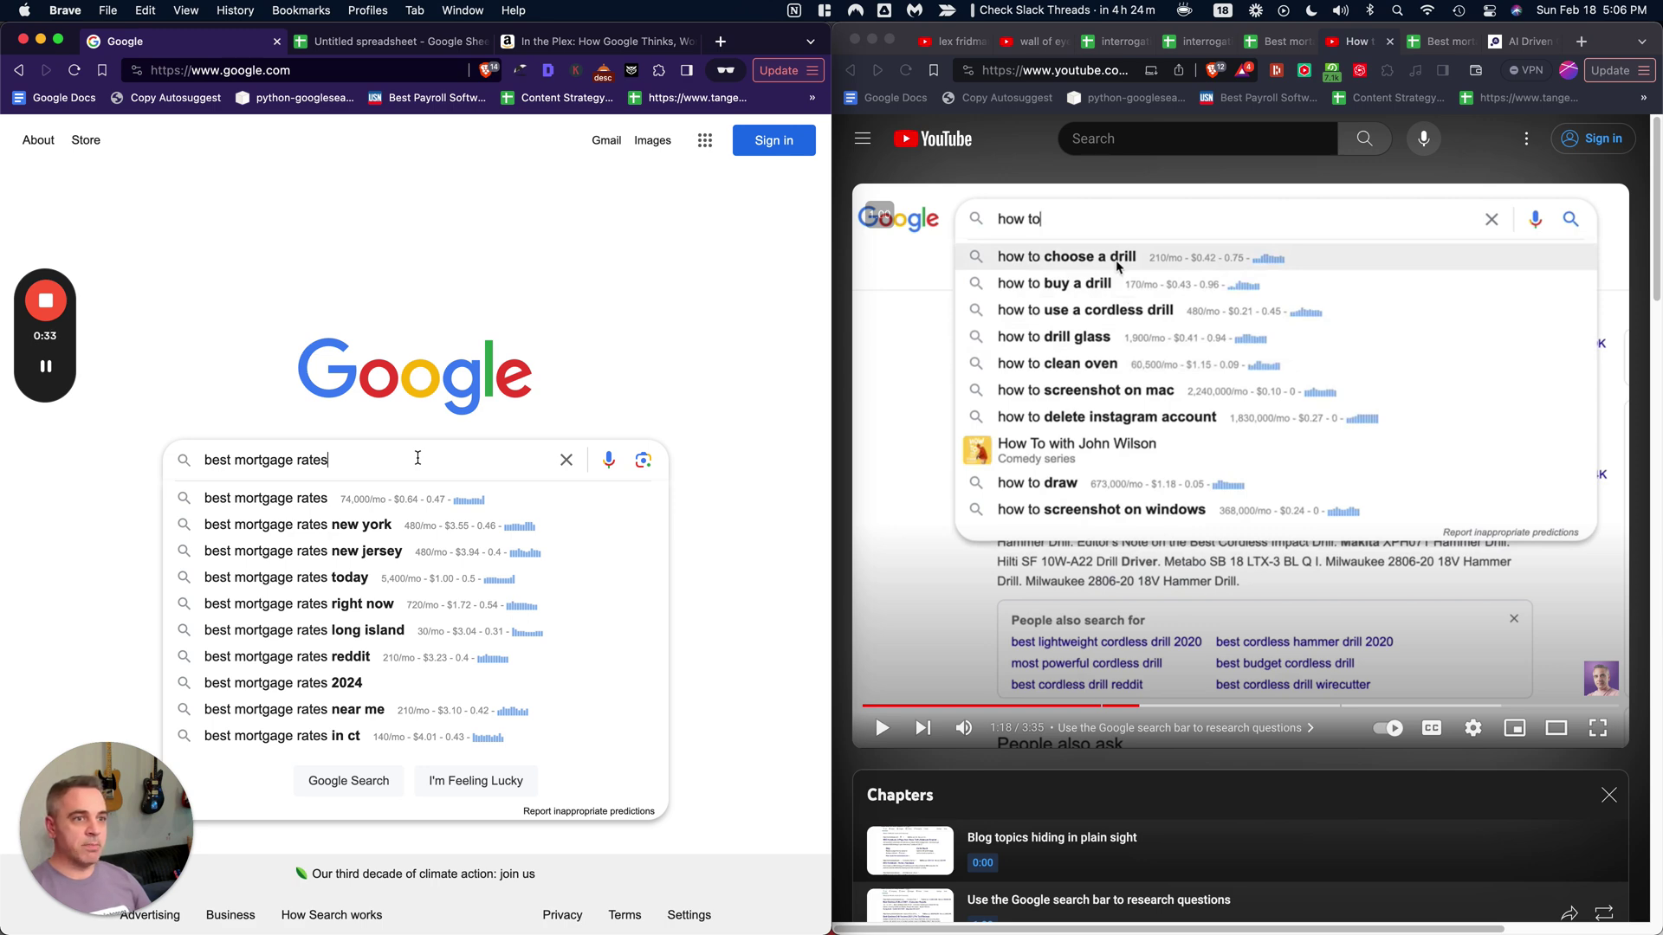
pyautogui.press('Return')
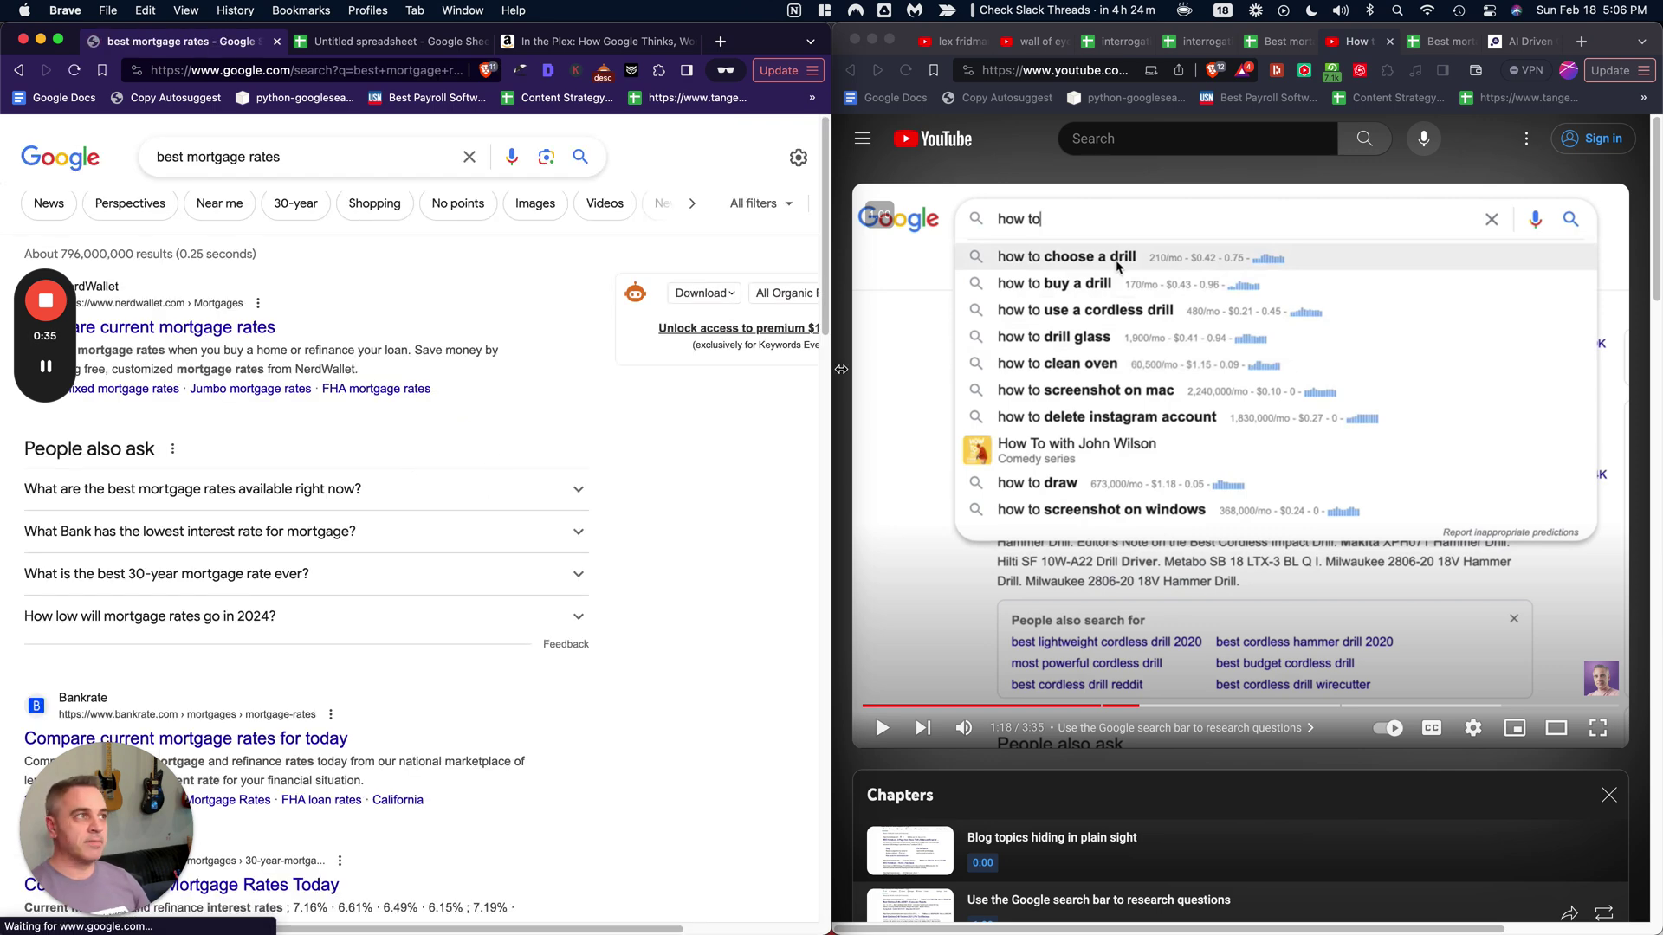
pyautogui.click(1126, 41)
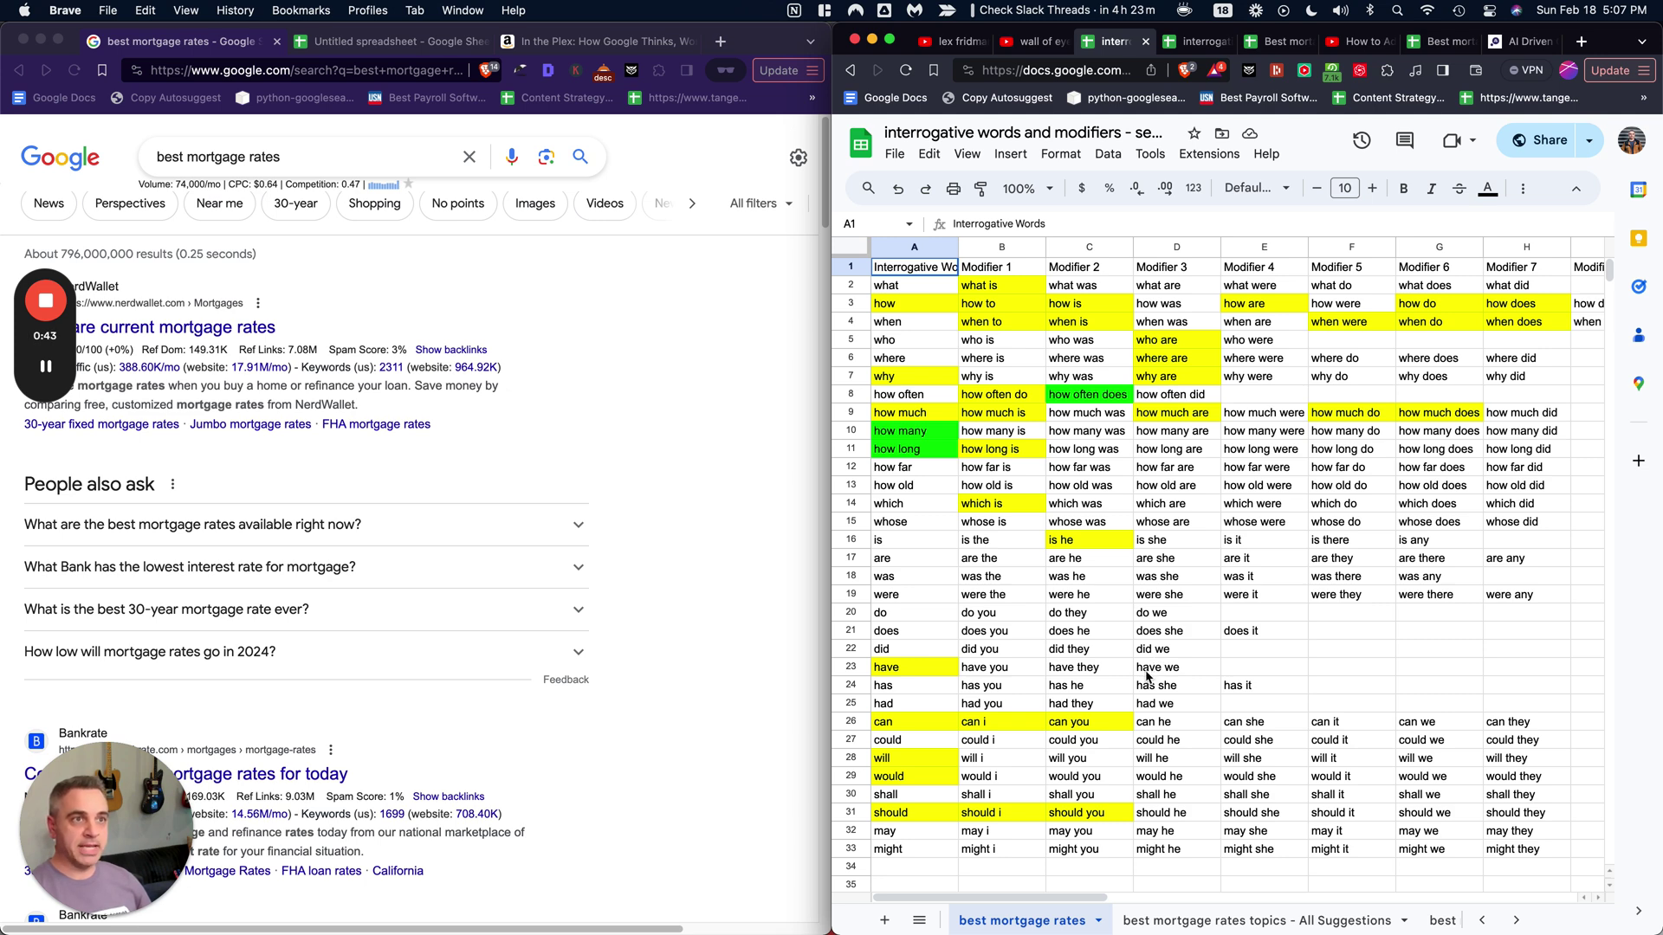
# - Clear the search box and try 'what is' to see its autocomplete suggestions
pyautogui.click(746, 373)
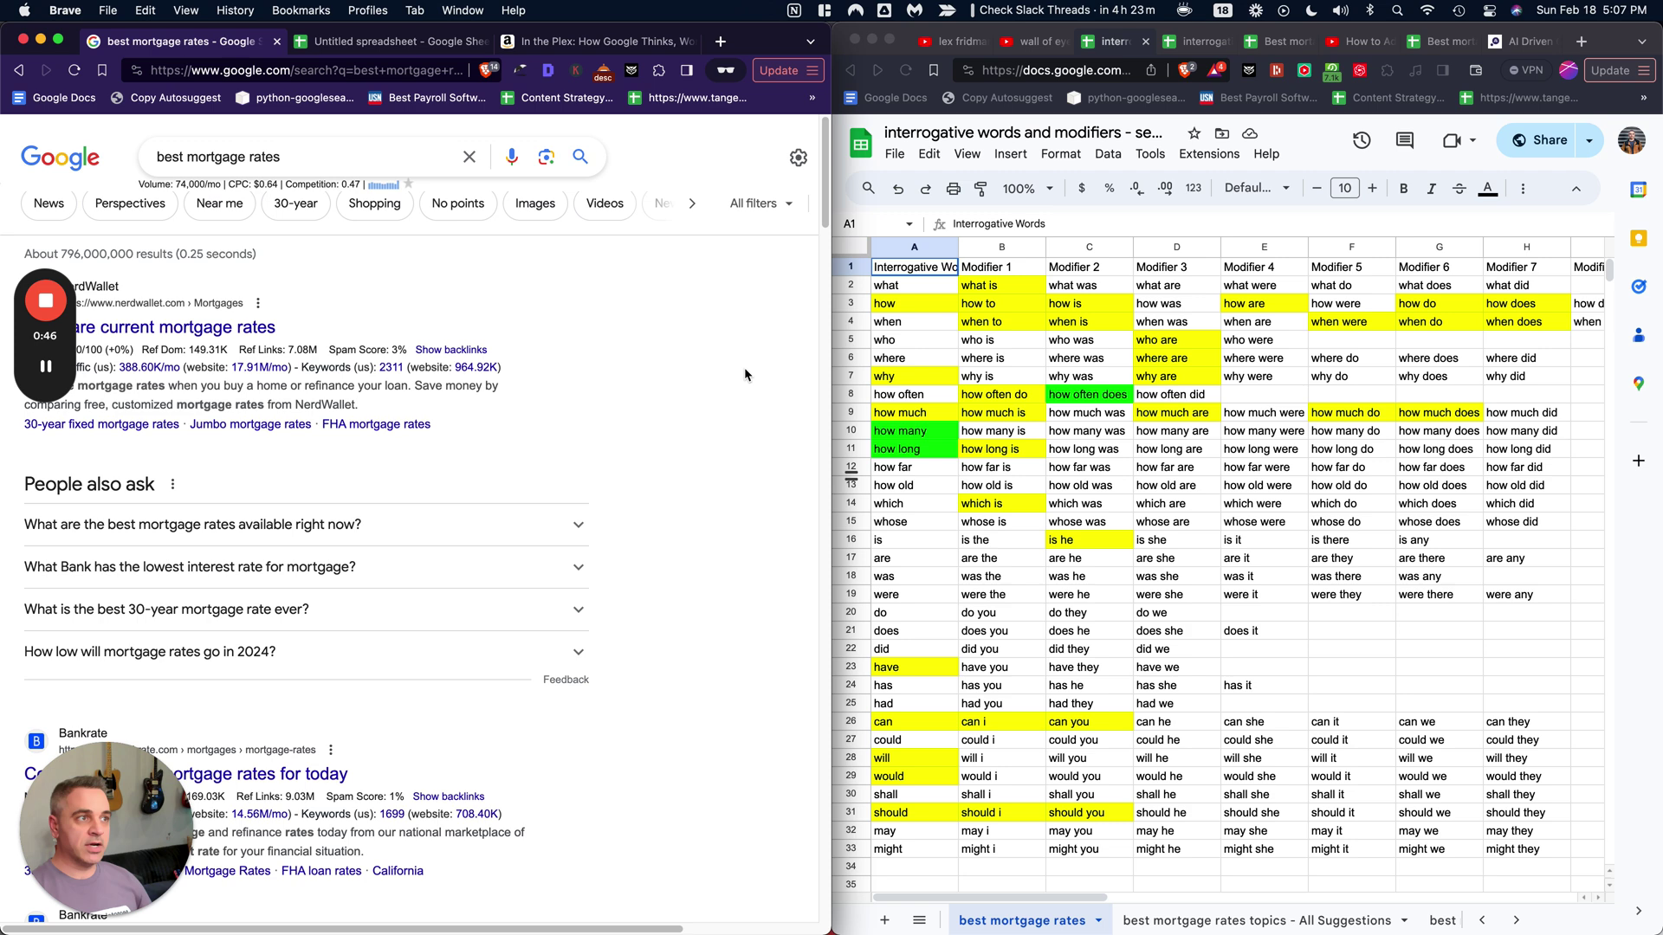
pyautogui.click(335, 156)
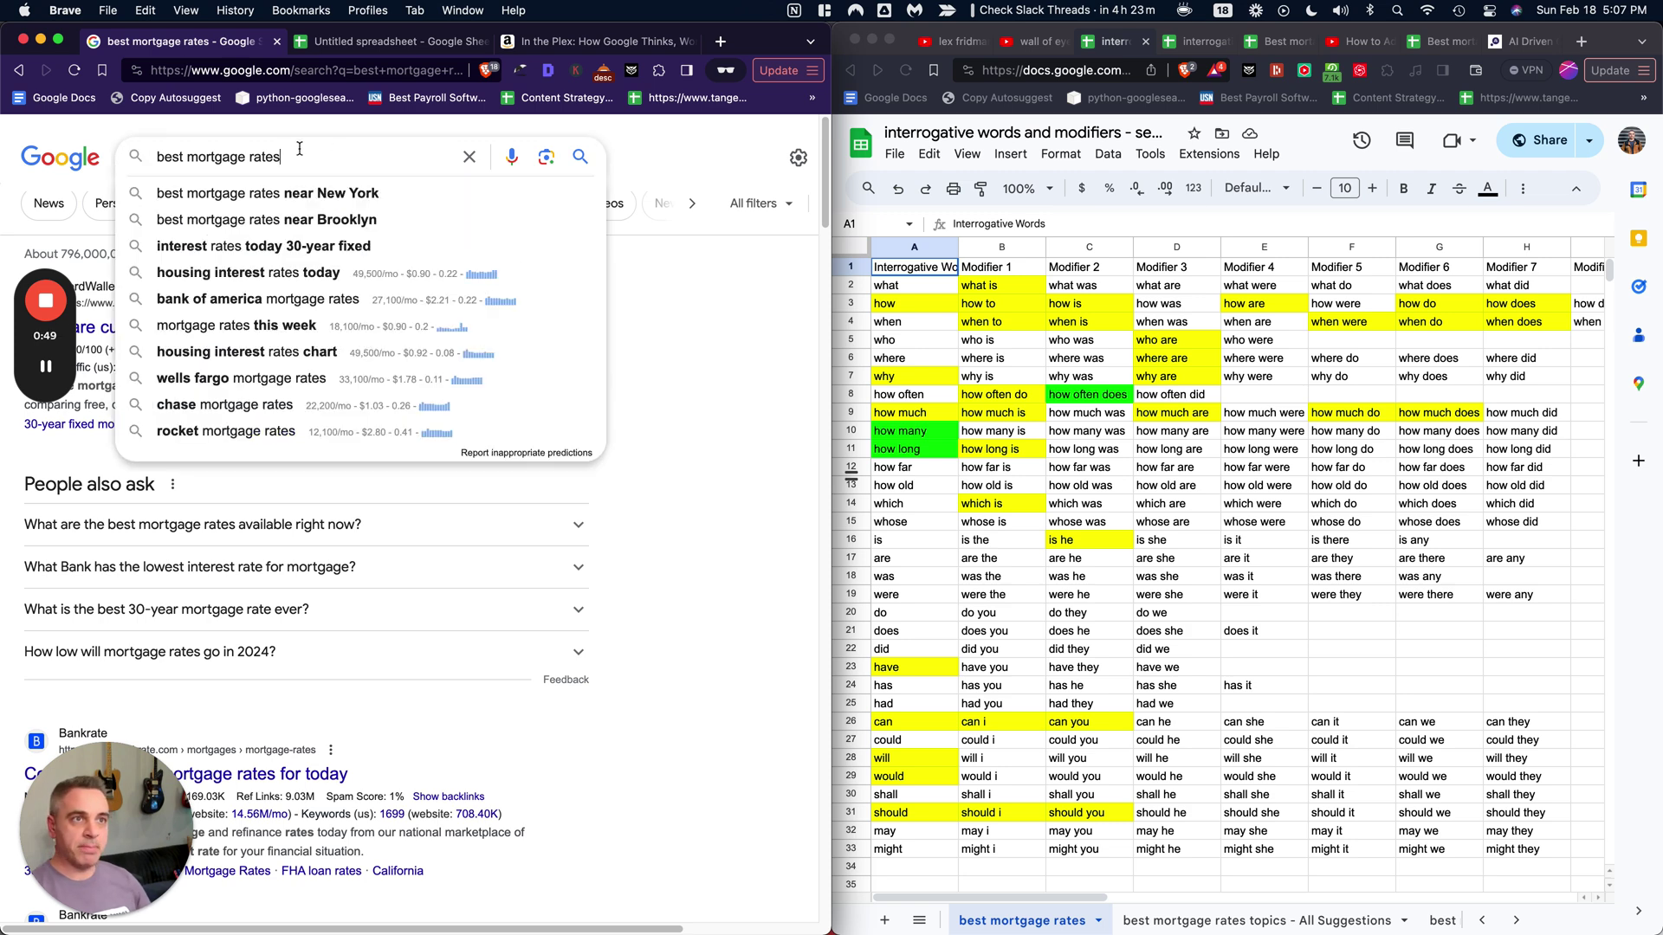
pyautogui.press('BackSpace')
pyautogui.press('BackSpace')
pyautogui.press('BackSpace')
pyautogui.press('BackSpace')
pyautogui.press('BackSpace')
pyautogui.press('BackSpace')
pyautogui.press('BackSpace')
pyautogui.press('BackSpace')
pyautogui.press('BackSpace')
pyautogui.press('BackSpace')
pyautogui.press('BackSpace')
pyautogui.press('BackSpace')
pyautogui.press('BackSpace')
pyautogui.press('BackSpace')
pyautogui.press('BackSpace')
pyautogui.press('BackSpace')
pyautogui.press('BackSpace')
pyautogui.press('BackSpace')
pyautogui.press('BackSpace')
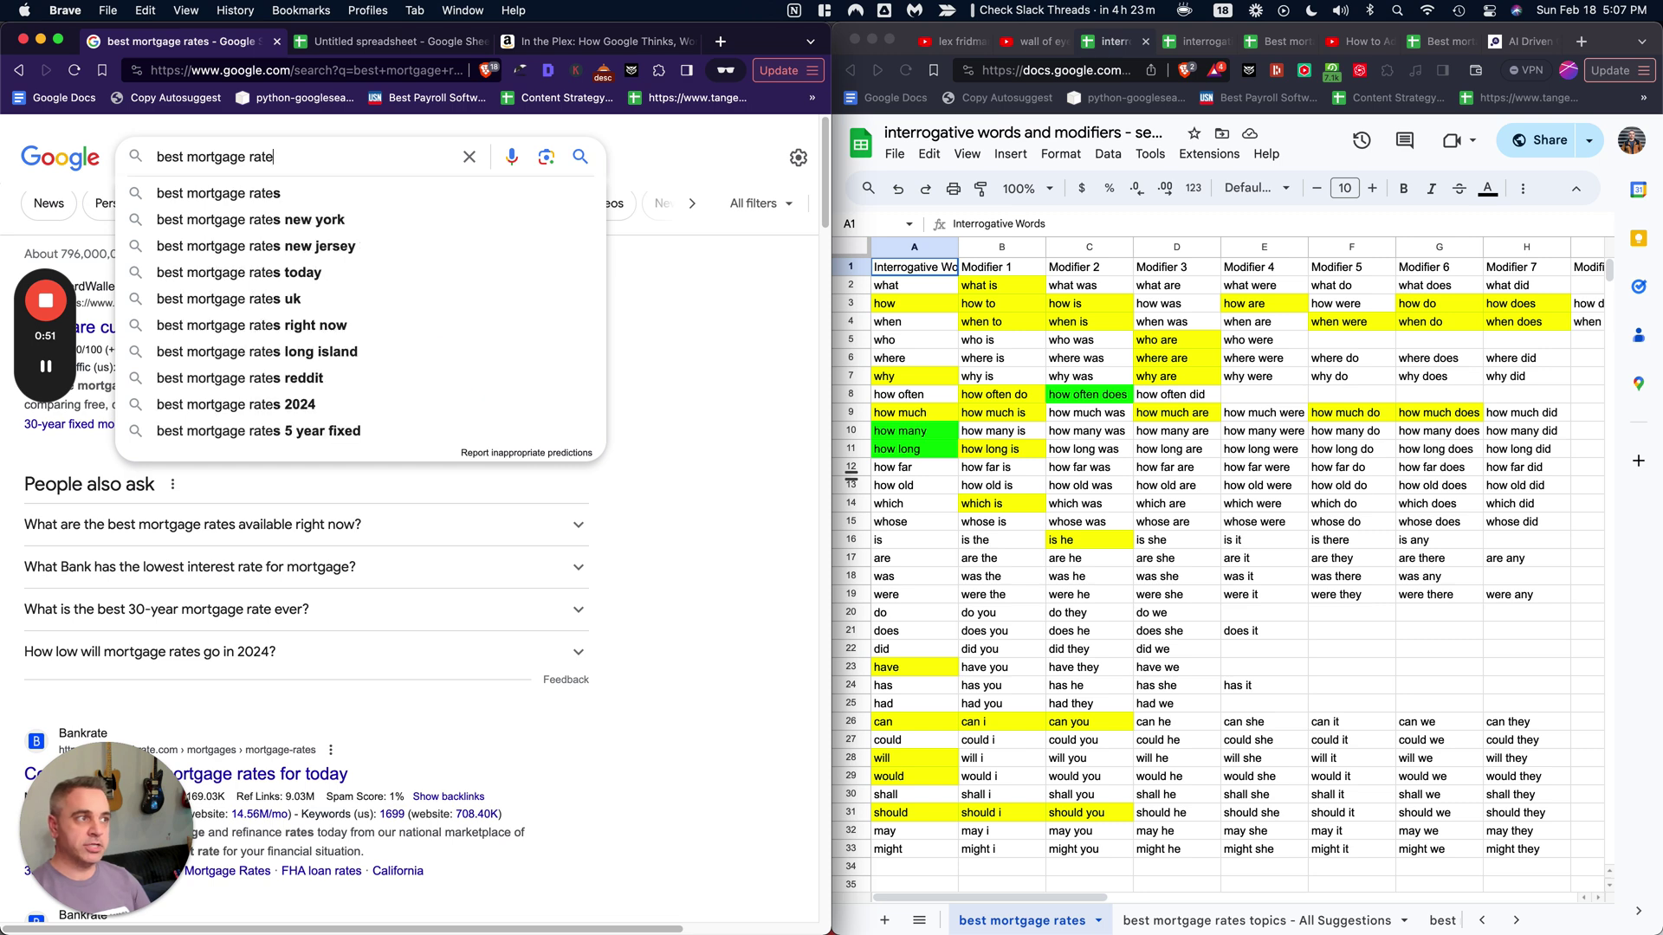
pyautogui.write('what is')
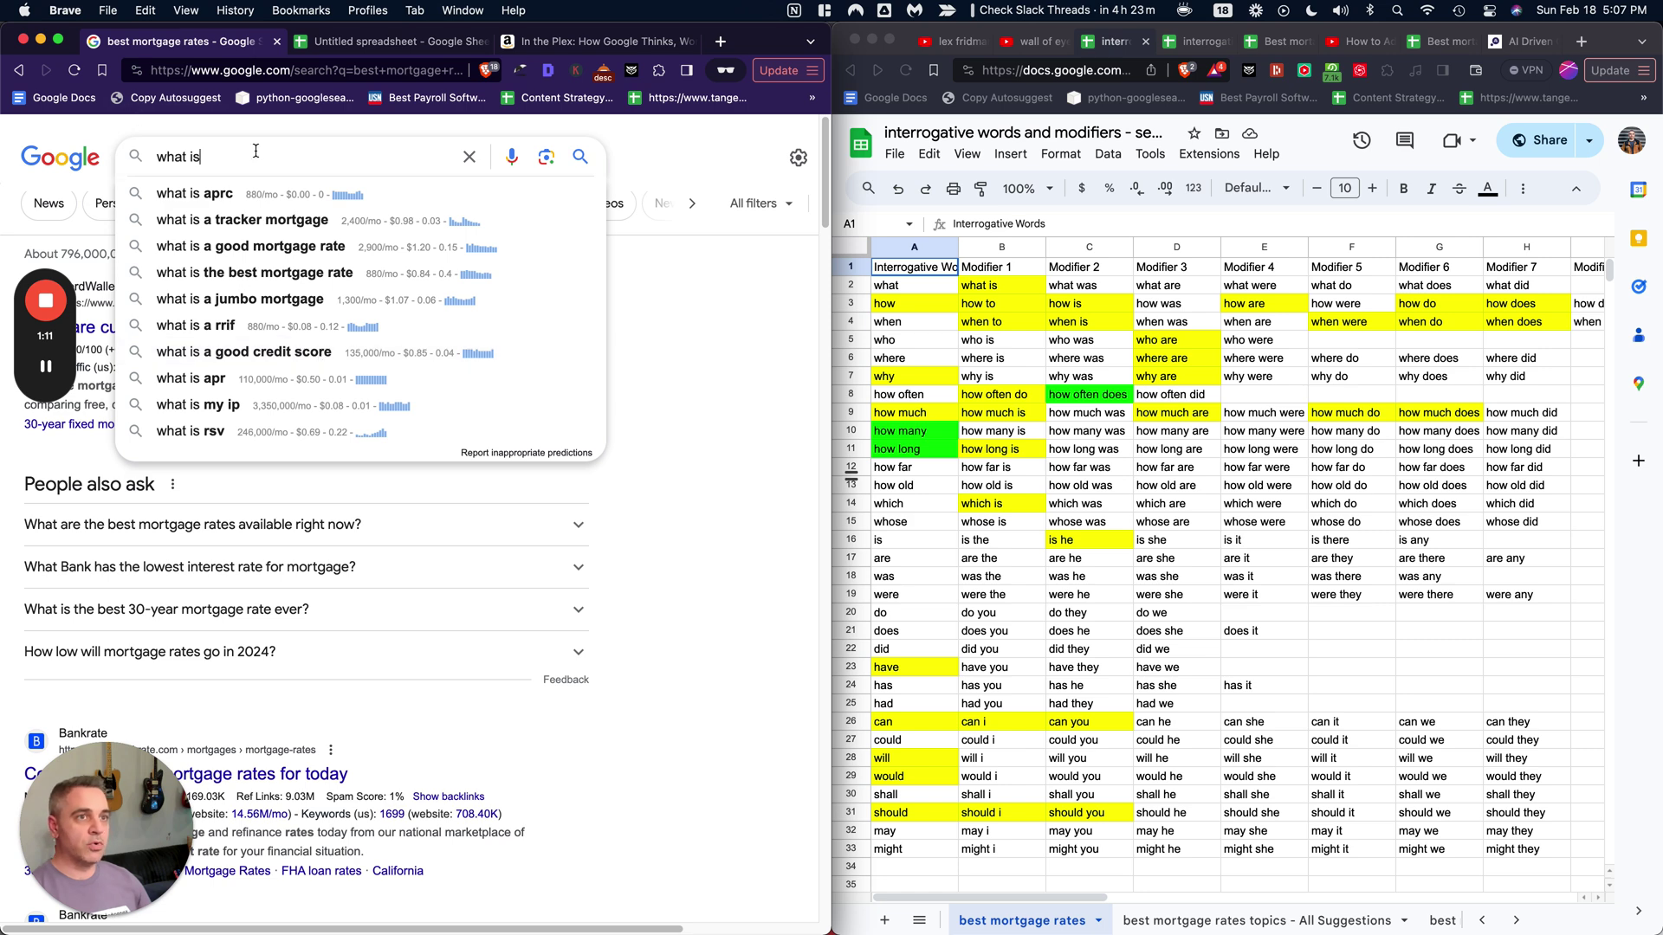
# - Replace the query with 'how many', then change it to 'how to' for mortgage suggestions
pyautogui.press('super+a')
pyautogui.write('hjop')
pyautogui.press('BackSpace')
pyautogui.press('BackSpace')
pyautogui.press('BackSpace')
pyautogui.write('ow')
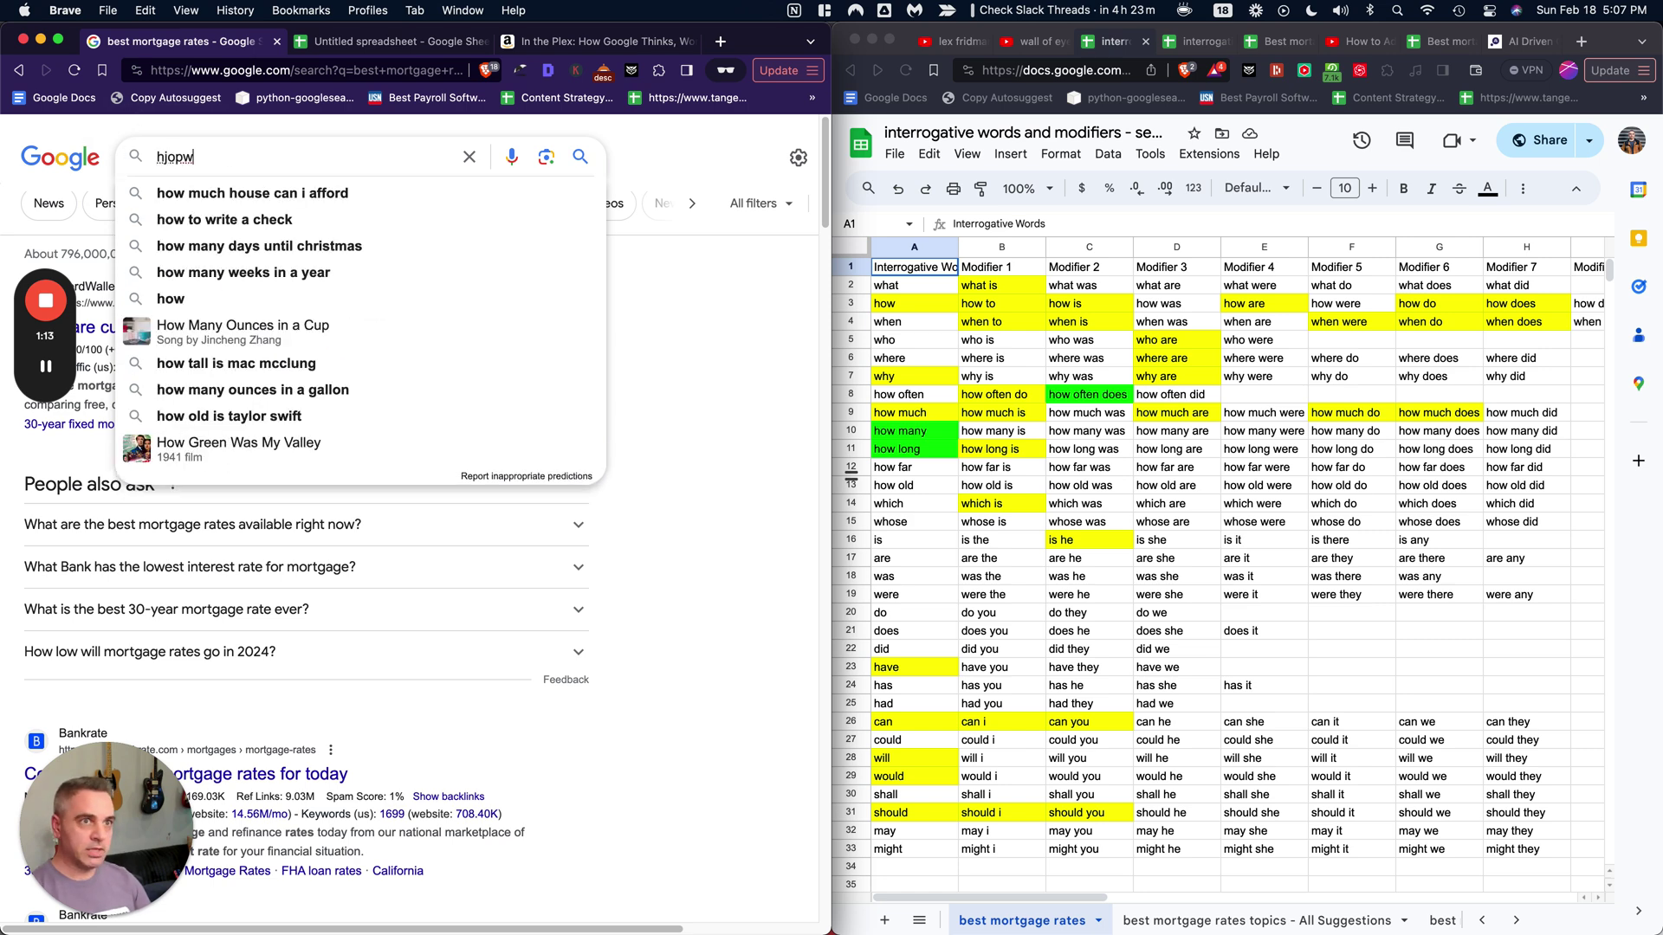
pyautogui.press('BackSpace')
pyautogui.press('BackSpace')
pyautogui.press('BackSpace')
pyautogui.write('how many')
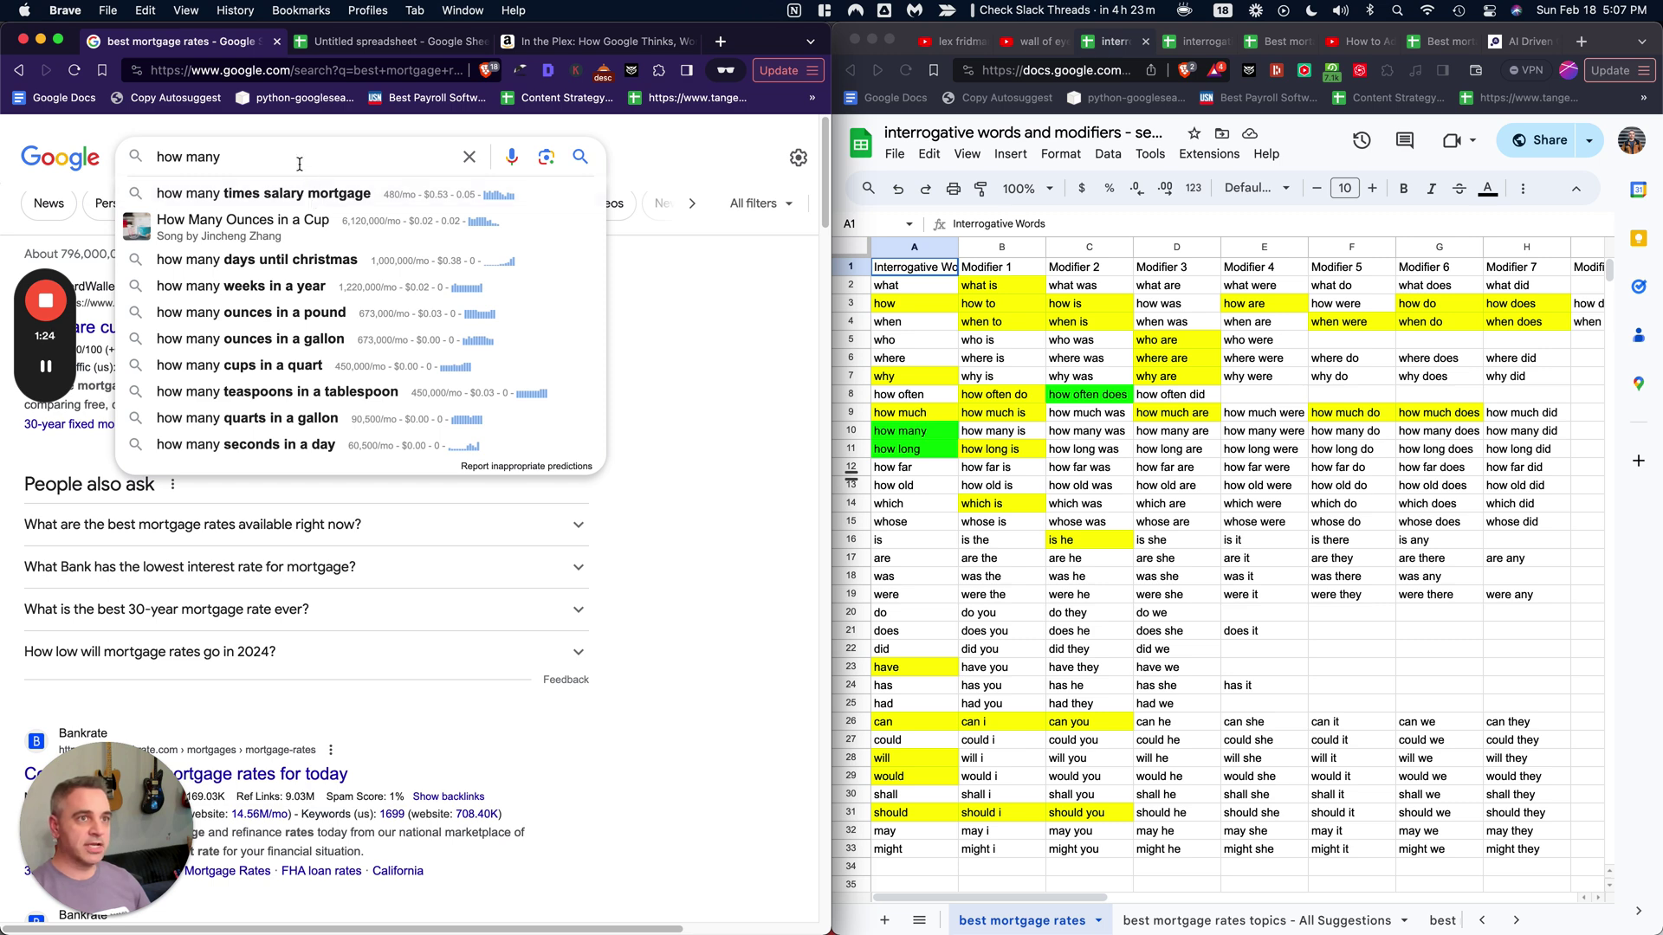
pyautogui.press('BackSpace')
pyautogui.press('BackSpace')
pyautogui.press('BackSpace')
pyautogui.press('BackSpace')
pyautogui.press('BackSpace')
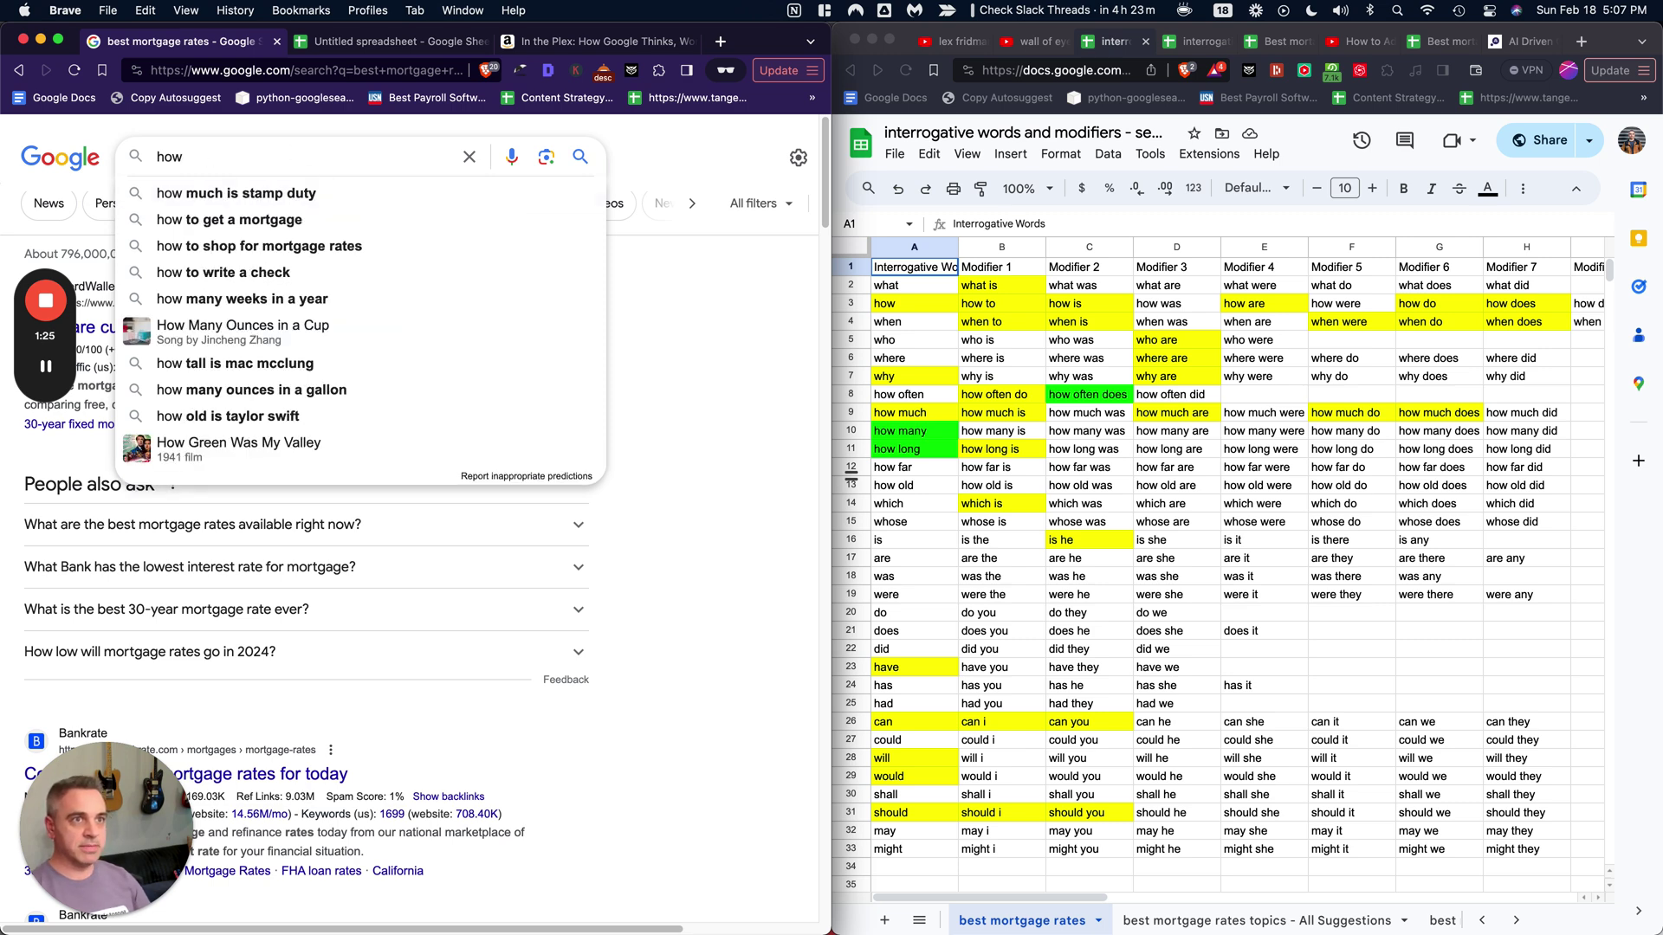
pyautogui.write('to')
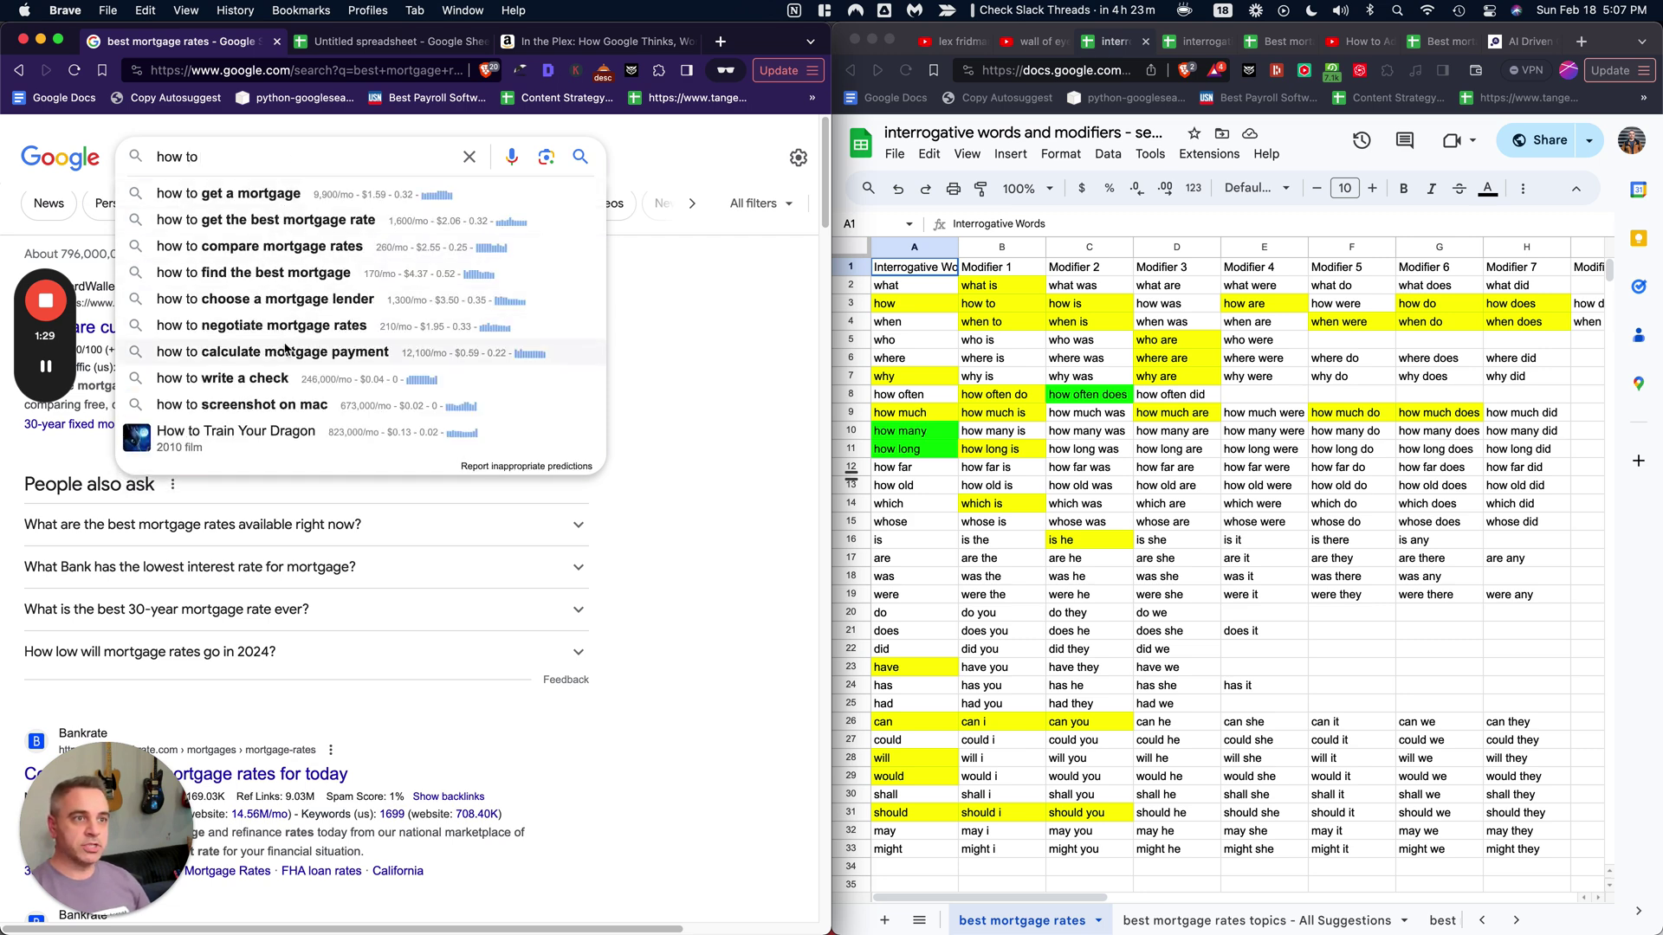
# - Replace 'how to' with 'when does', listing suggestions like 'when does the fed meet again'
pyautogui.tripleClick(238, 157)
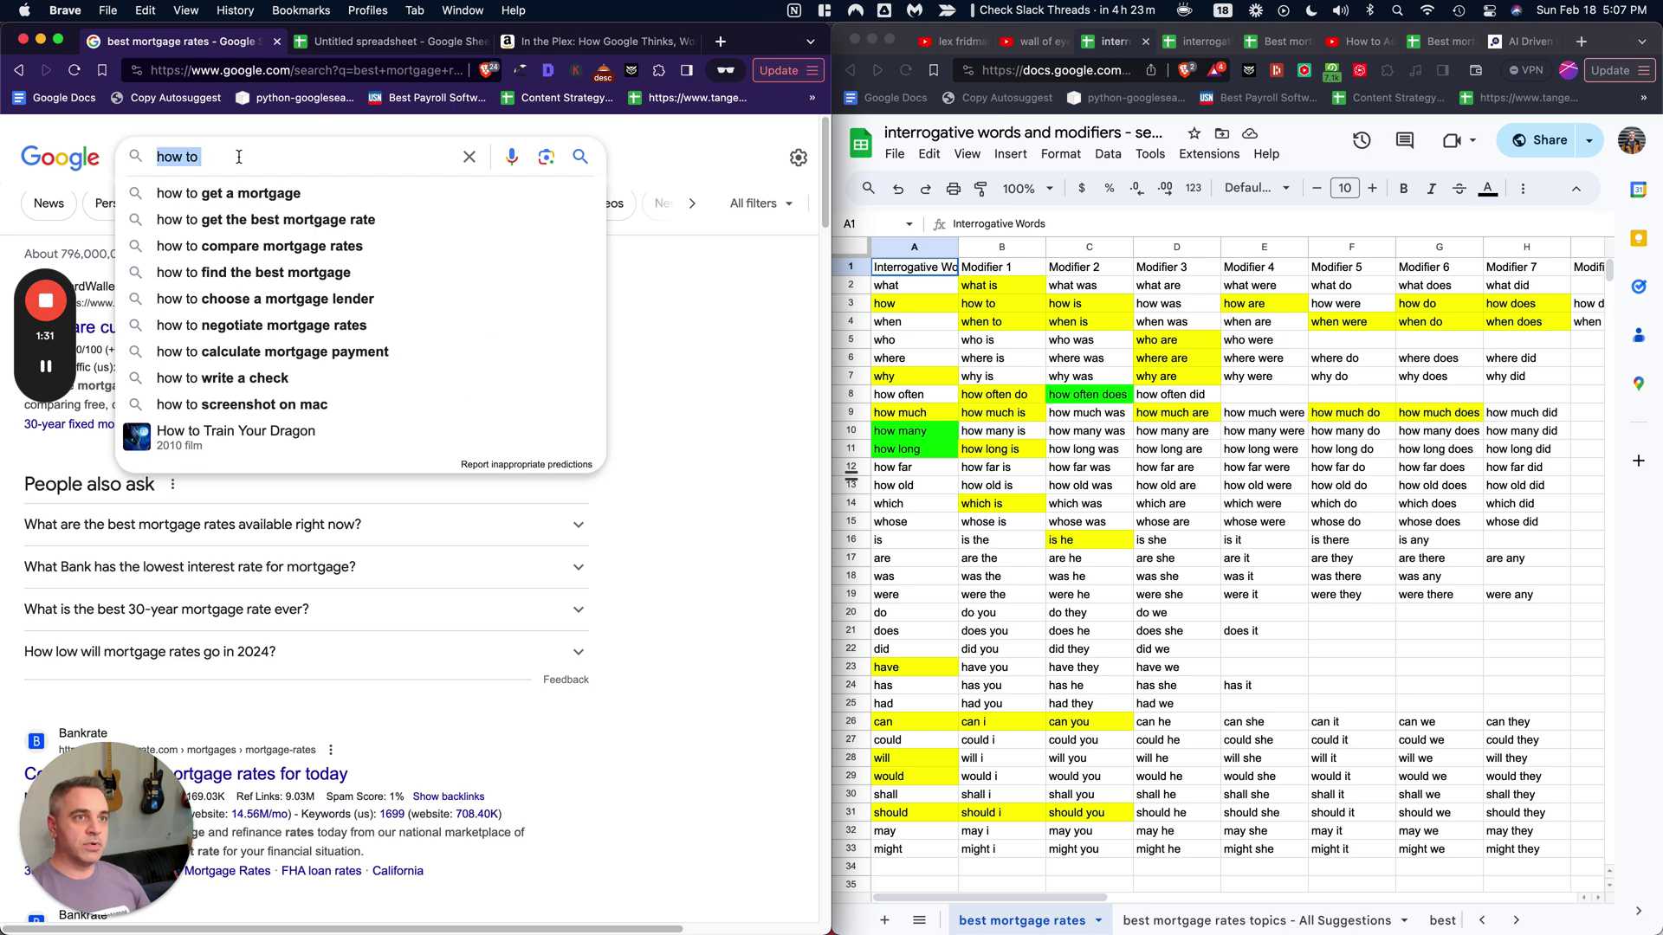
pyautogui.write('when does')
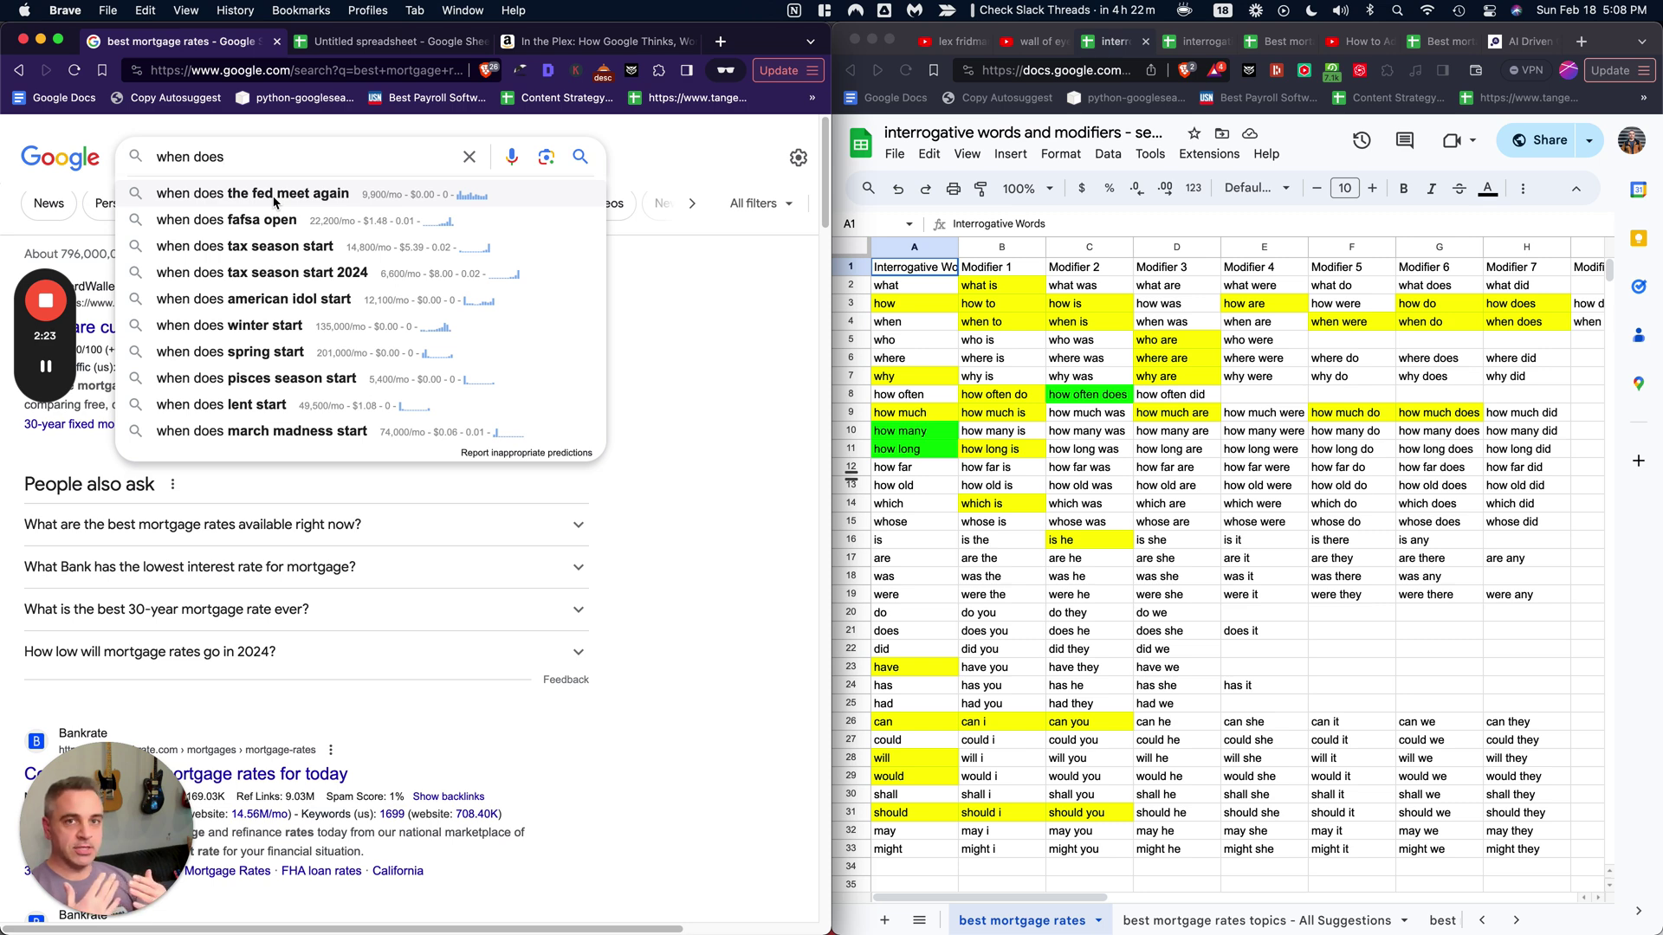
pyautogui.click(606, 40)
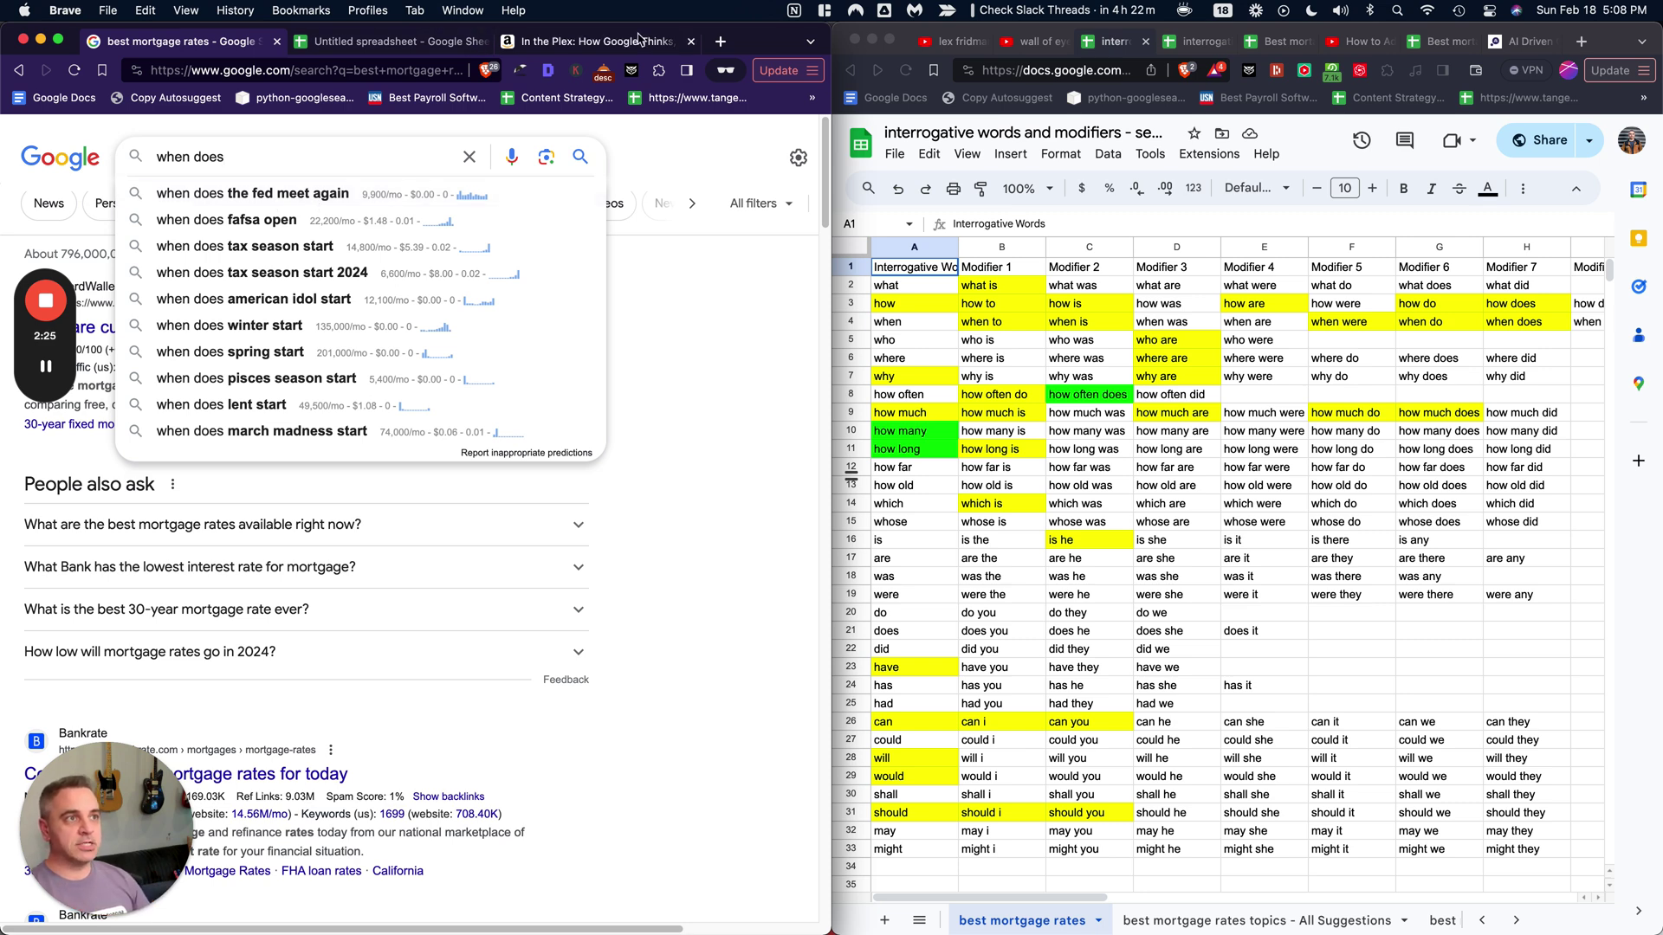
pyautogui.moveTo(29, 588)
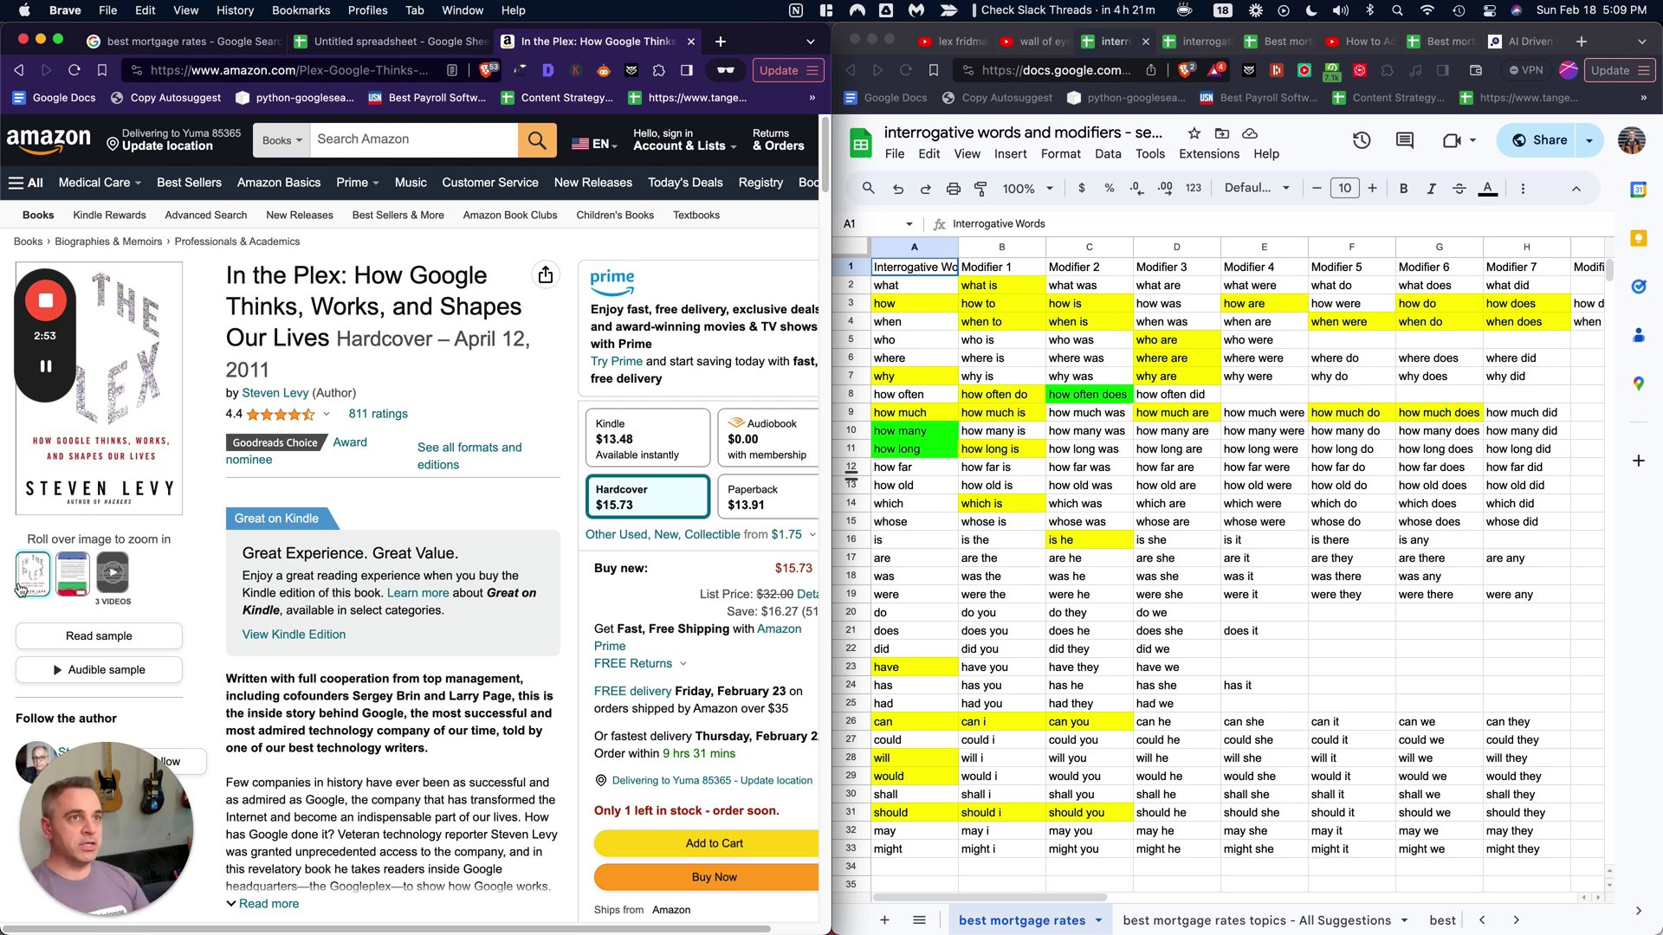
pyautogui.click(195, 45)
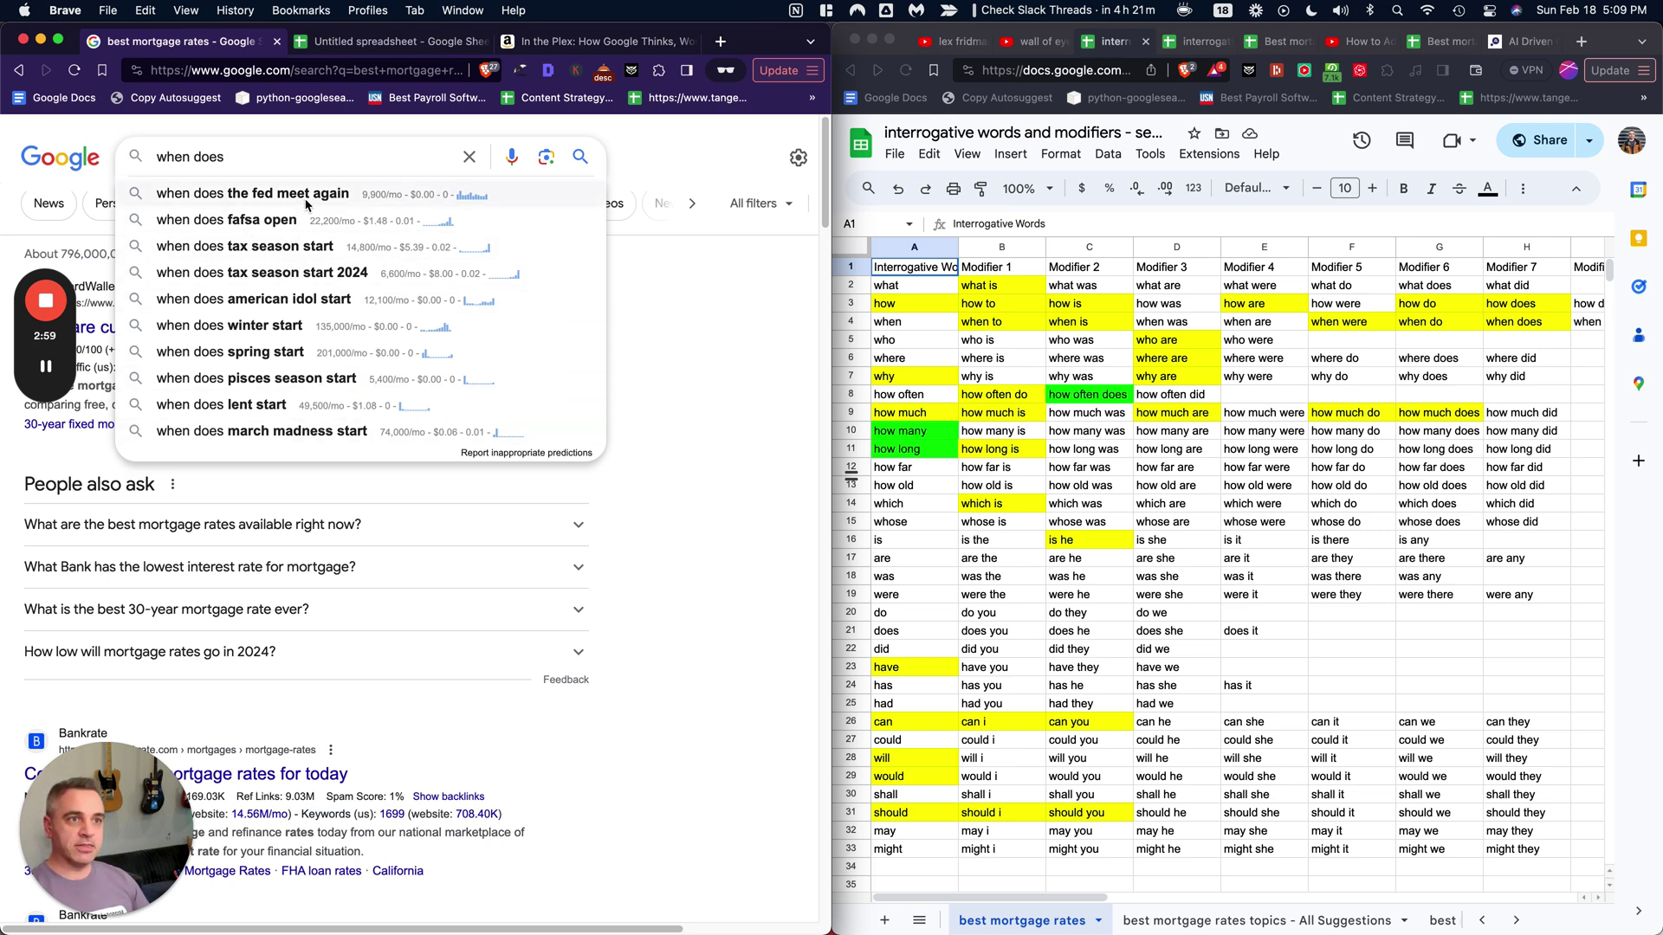
pyautogui.click(714, 390)
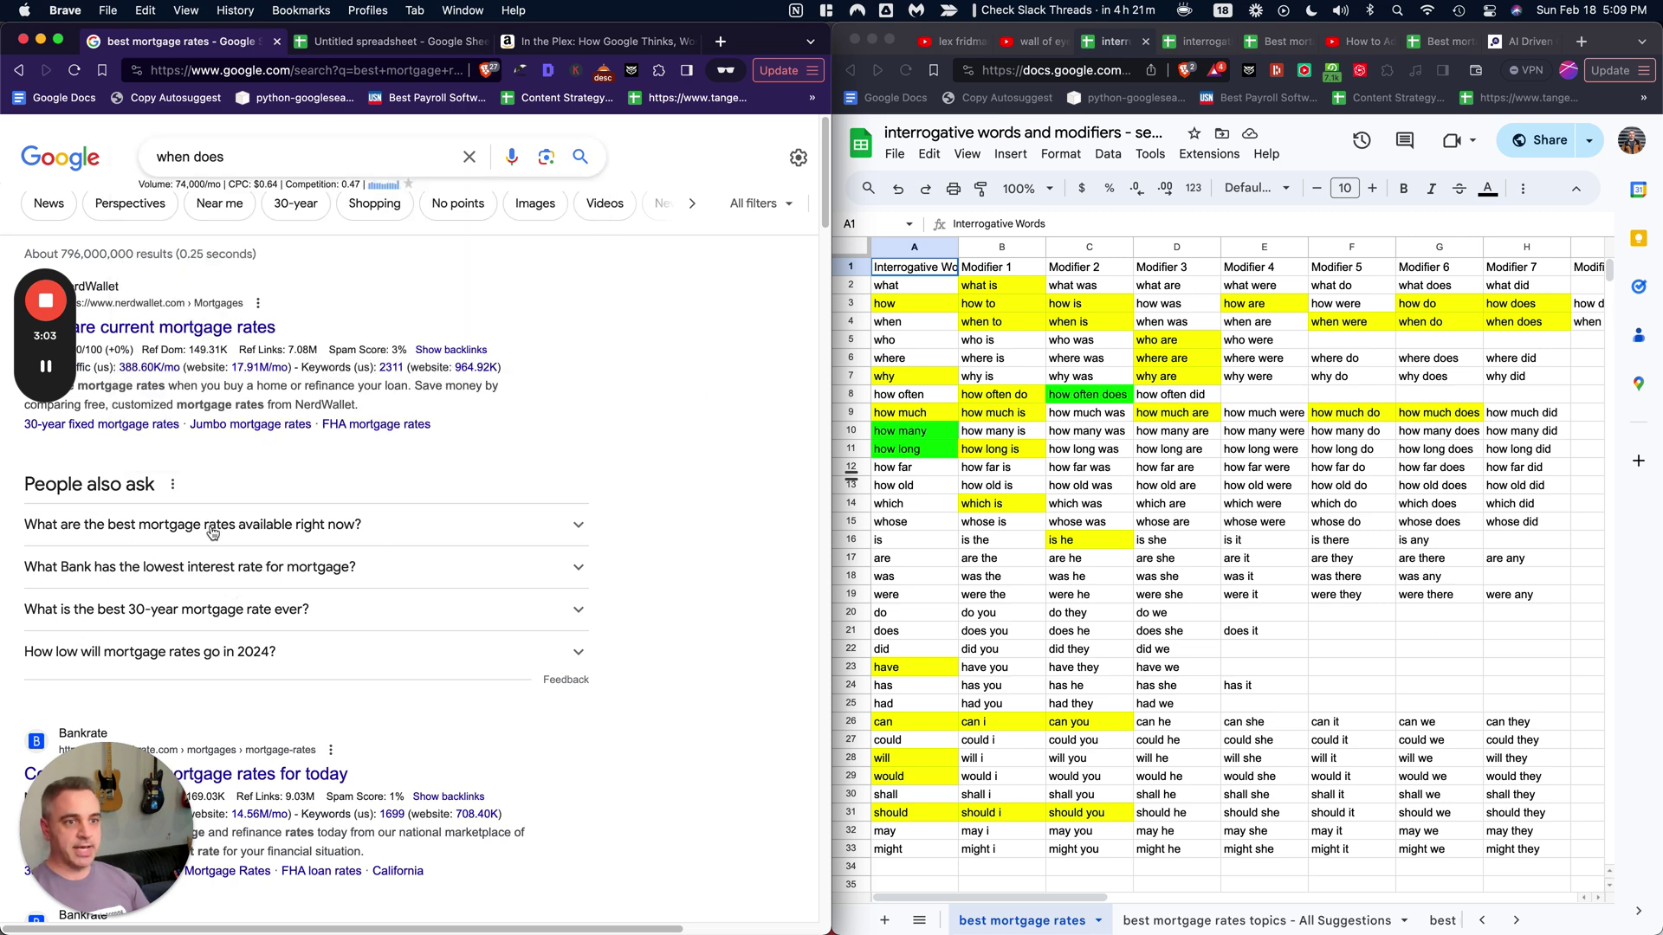
pyautogui.click(254, 157)
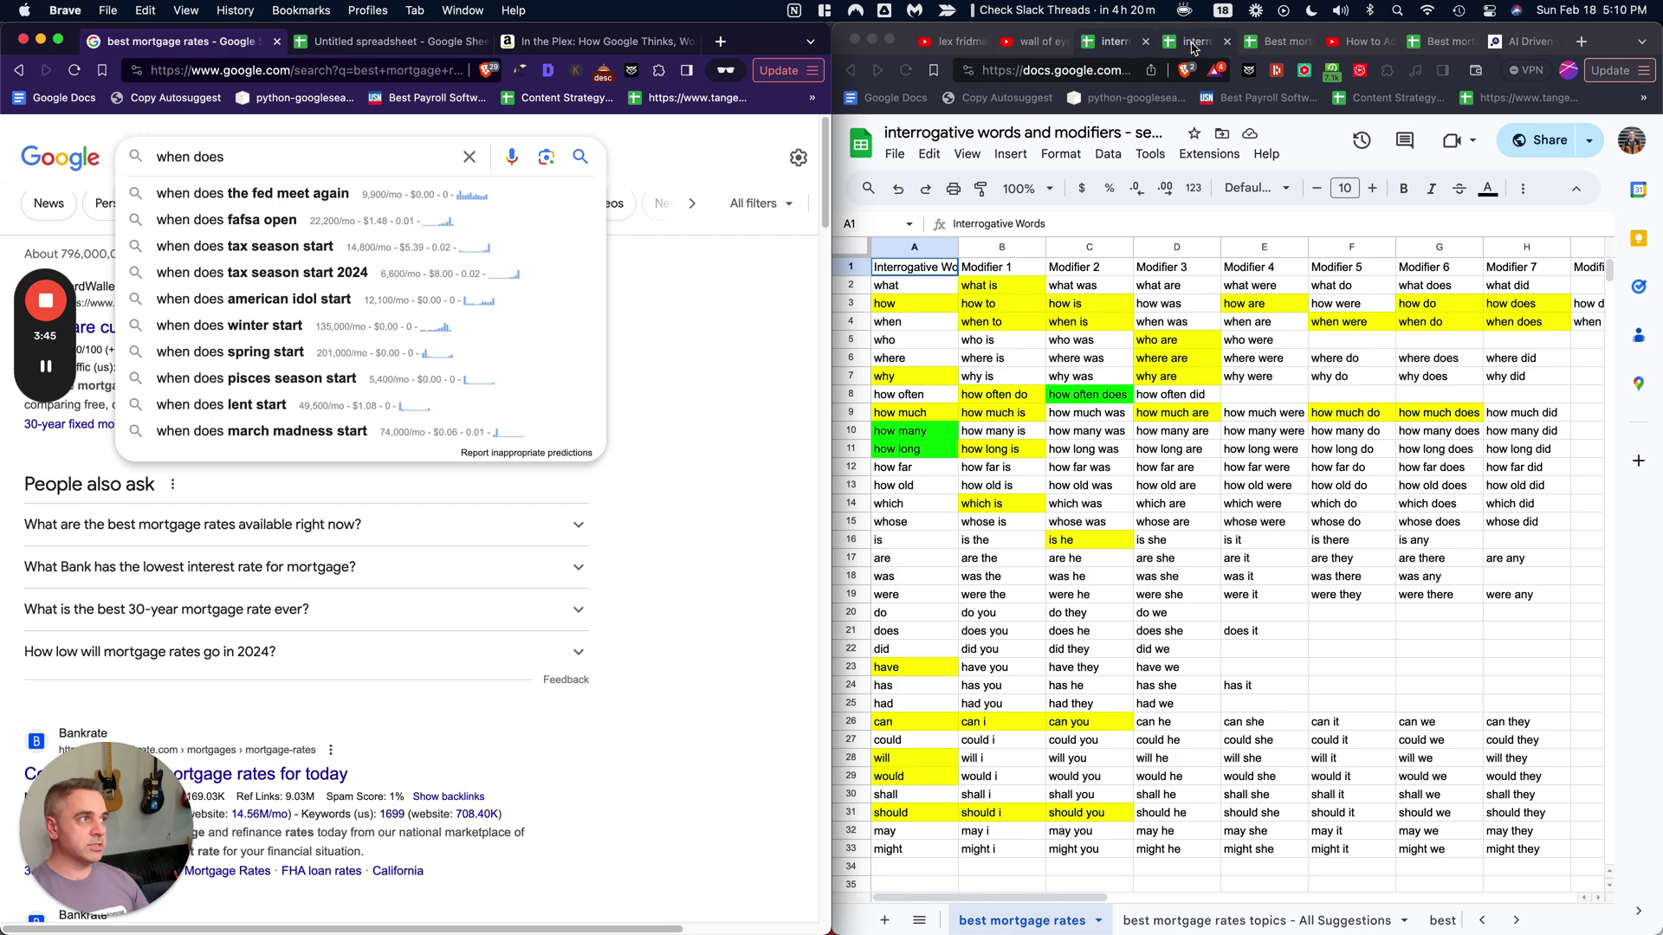
pyautogui.click(1195, 41)
pyautogui.scroll(-15, 965, 399)
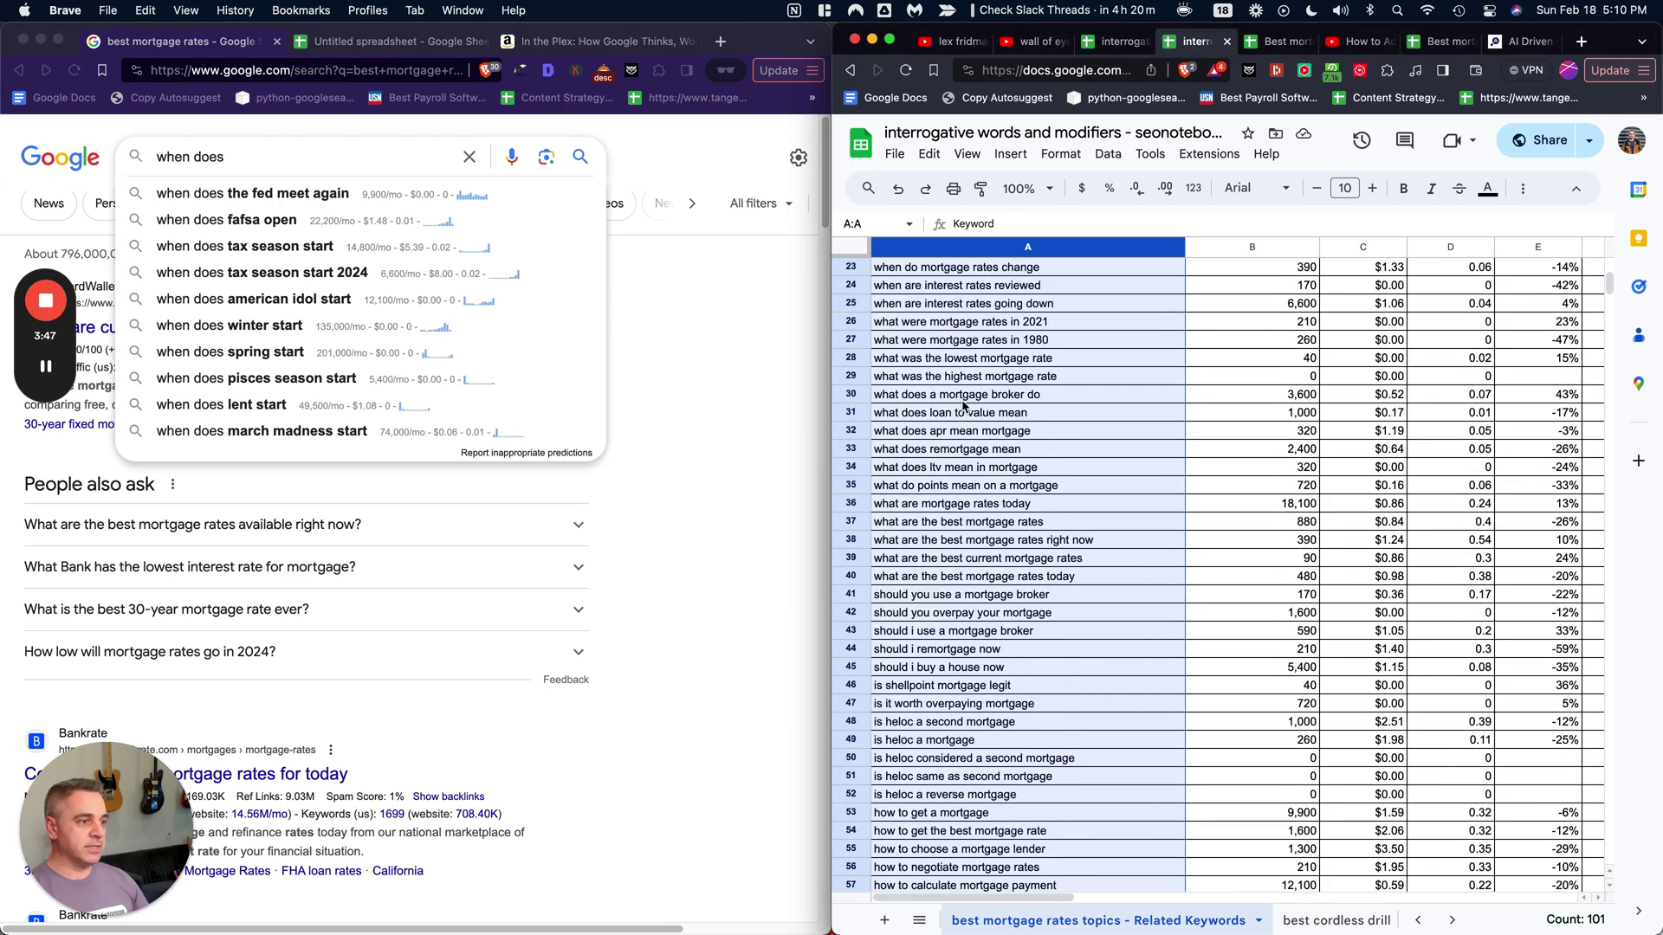
pyautogui.scroll(-5, 963, 405)
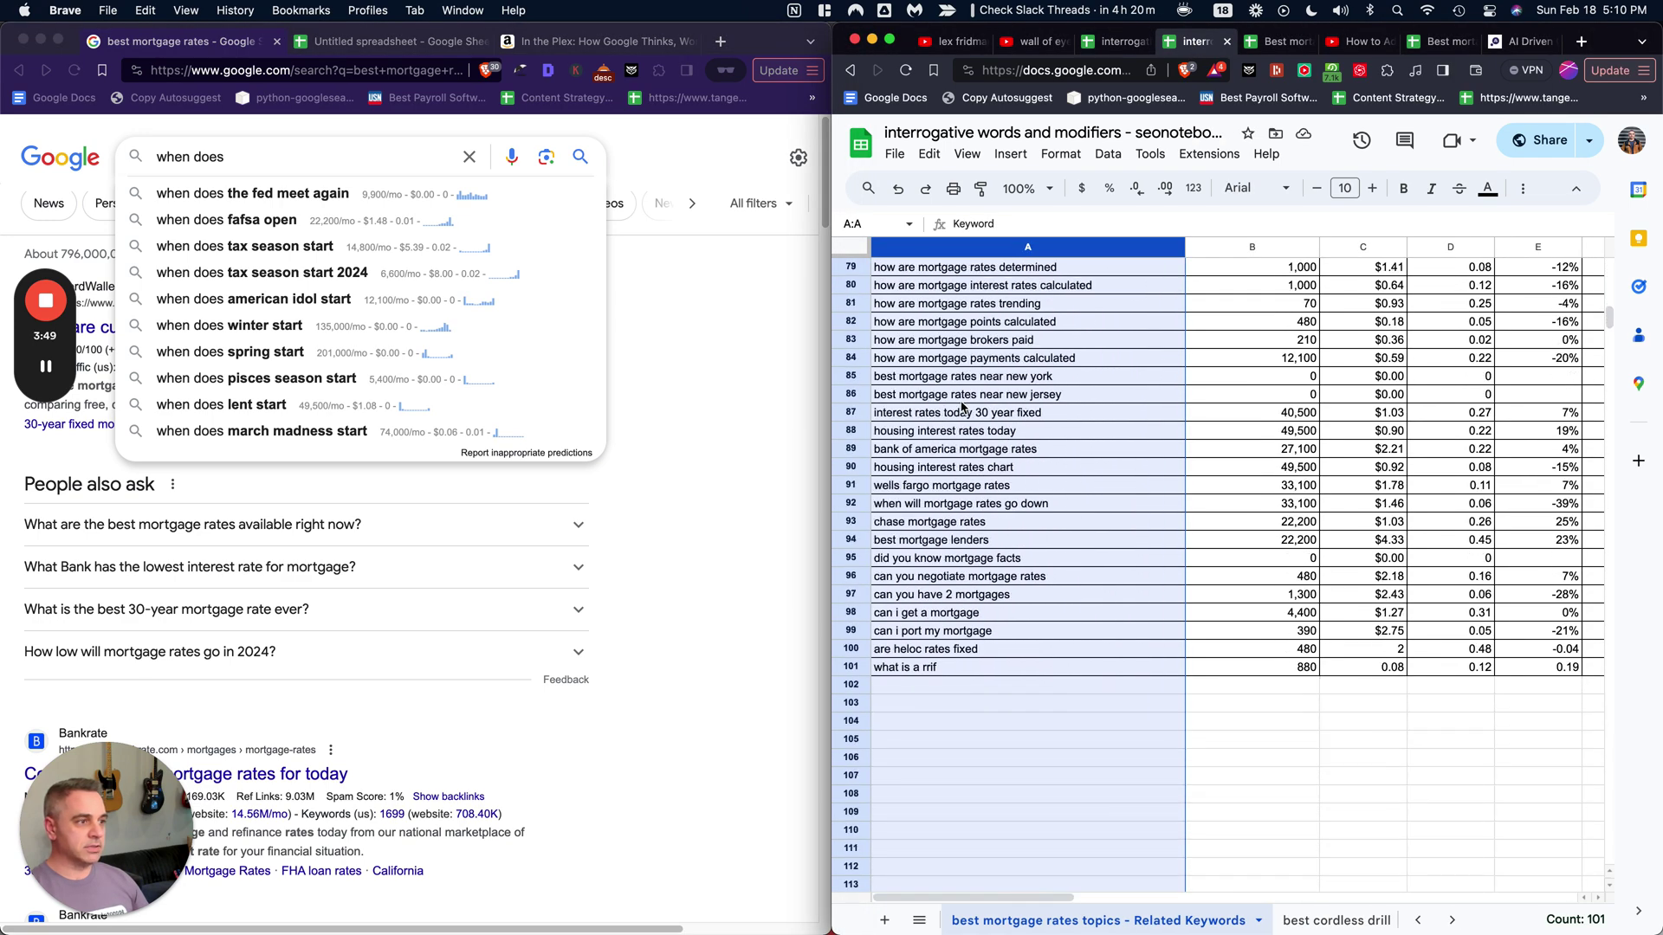
pyautogui.scroll(5, 932, 665)
pyautogui.scroll(15, 933, 665)
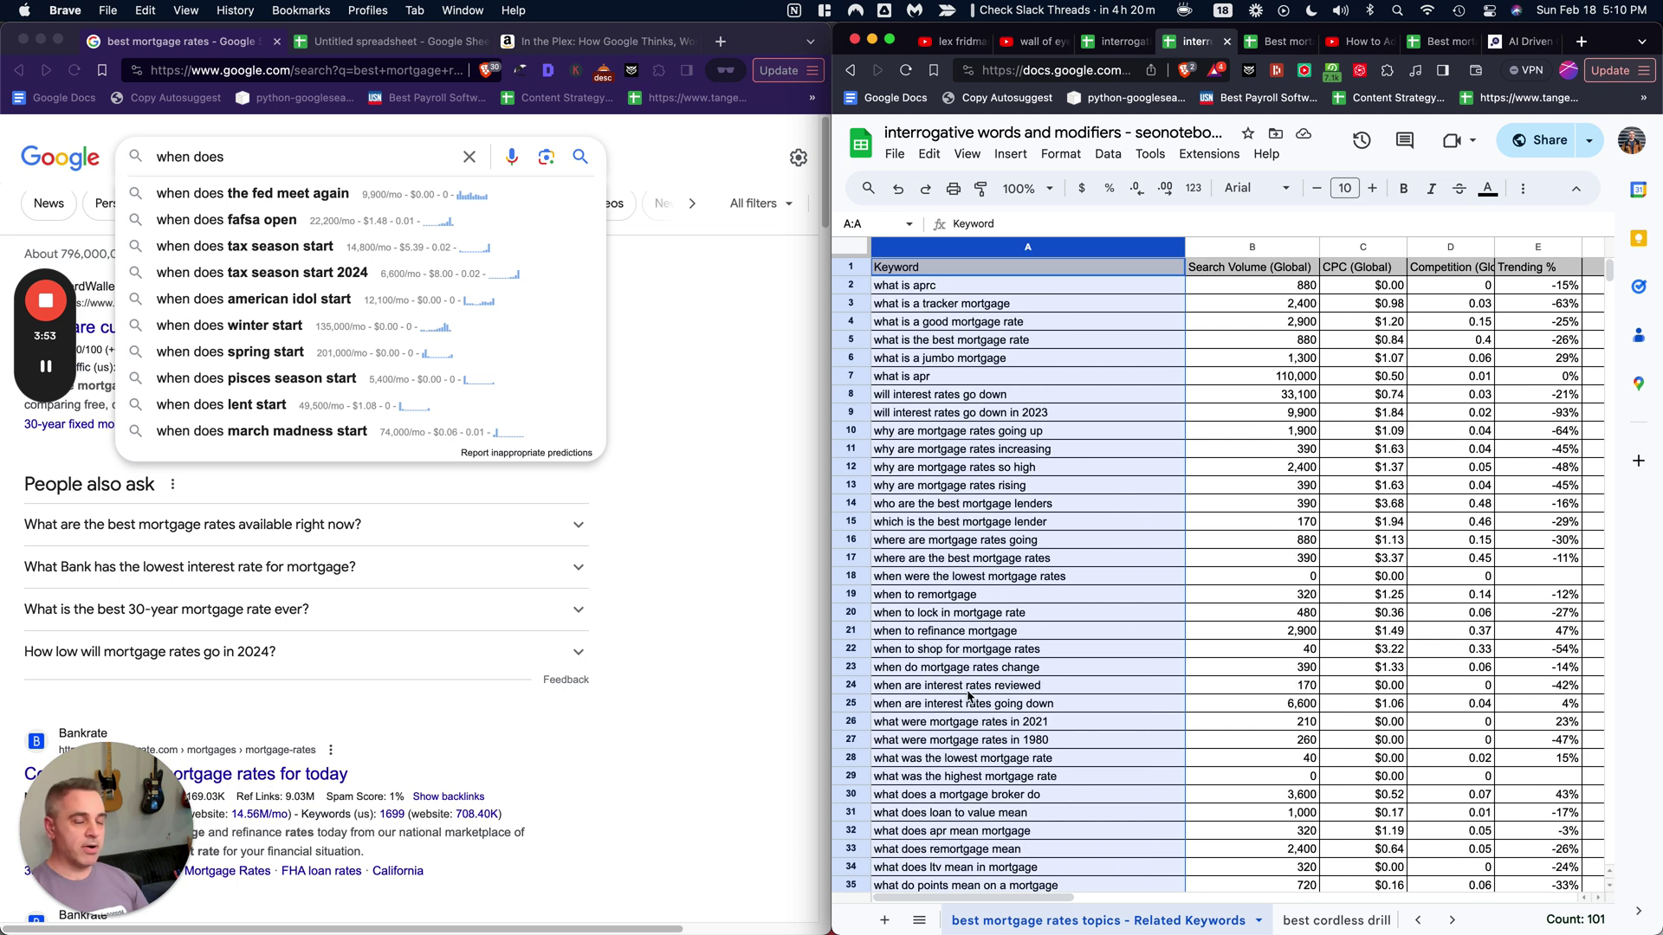
pyautogui.scroll(-5, 964, 695)
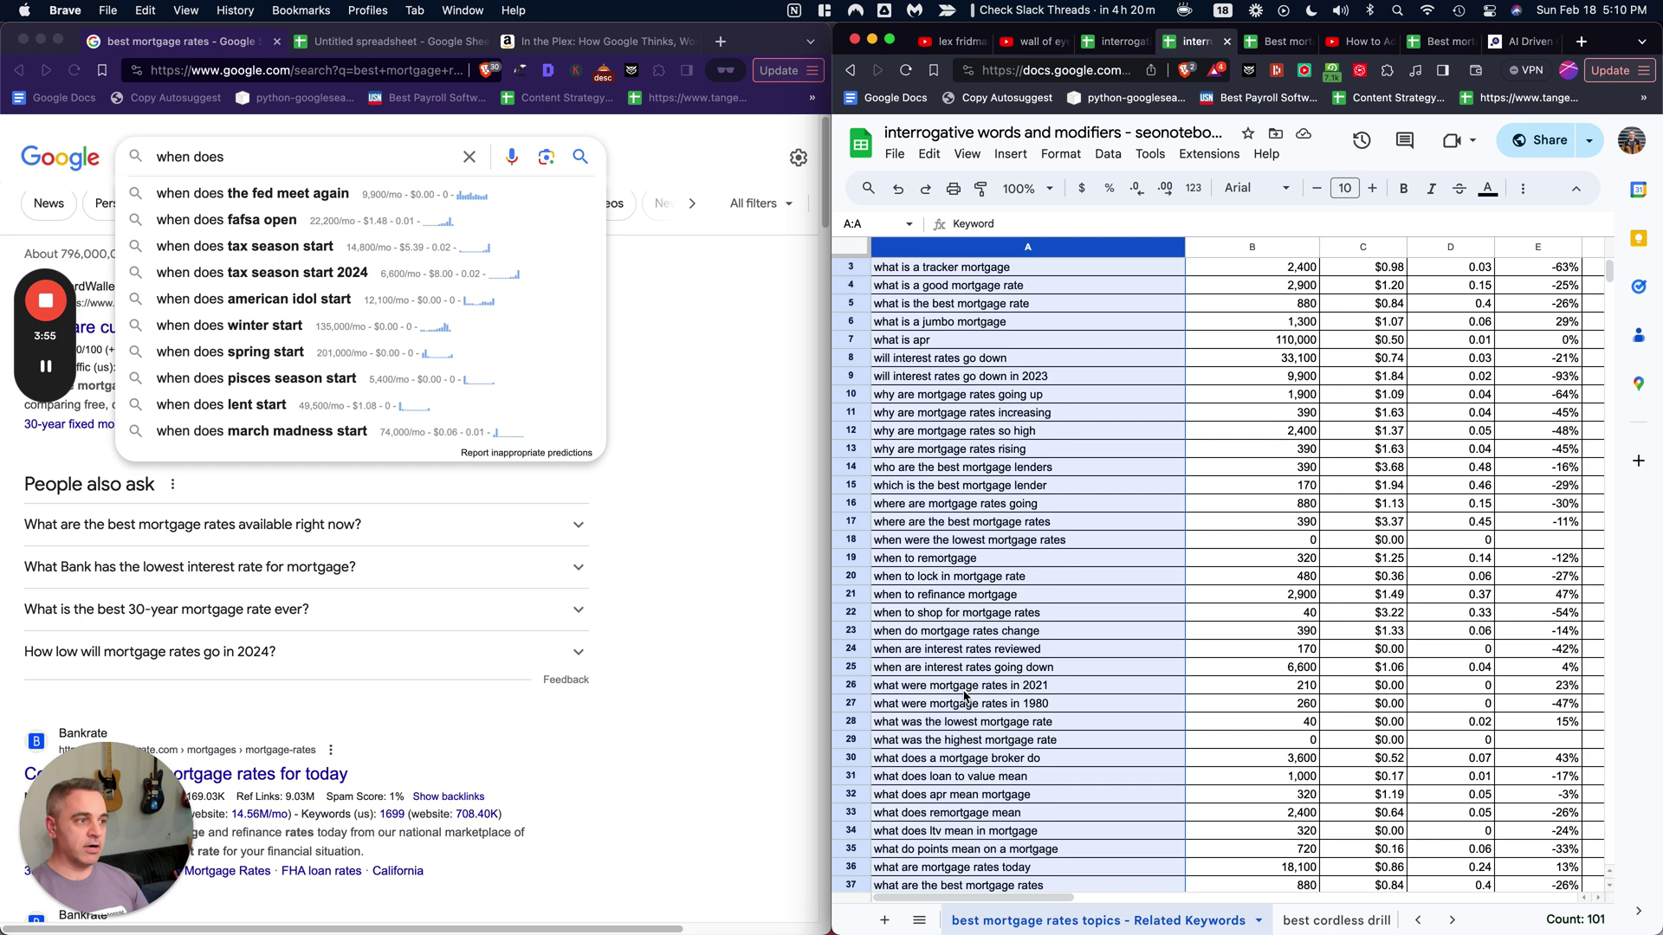
pyautogui.scroll(1, 953, 688)
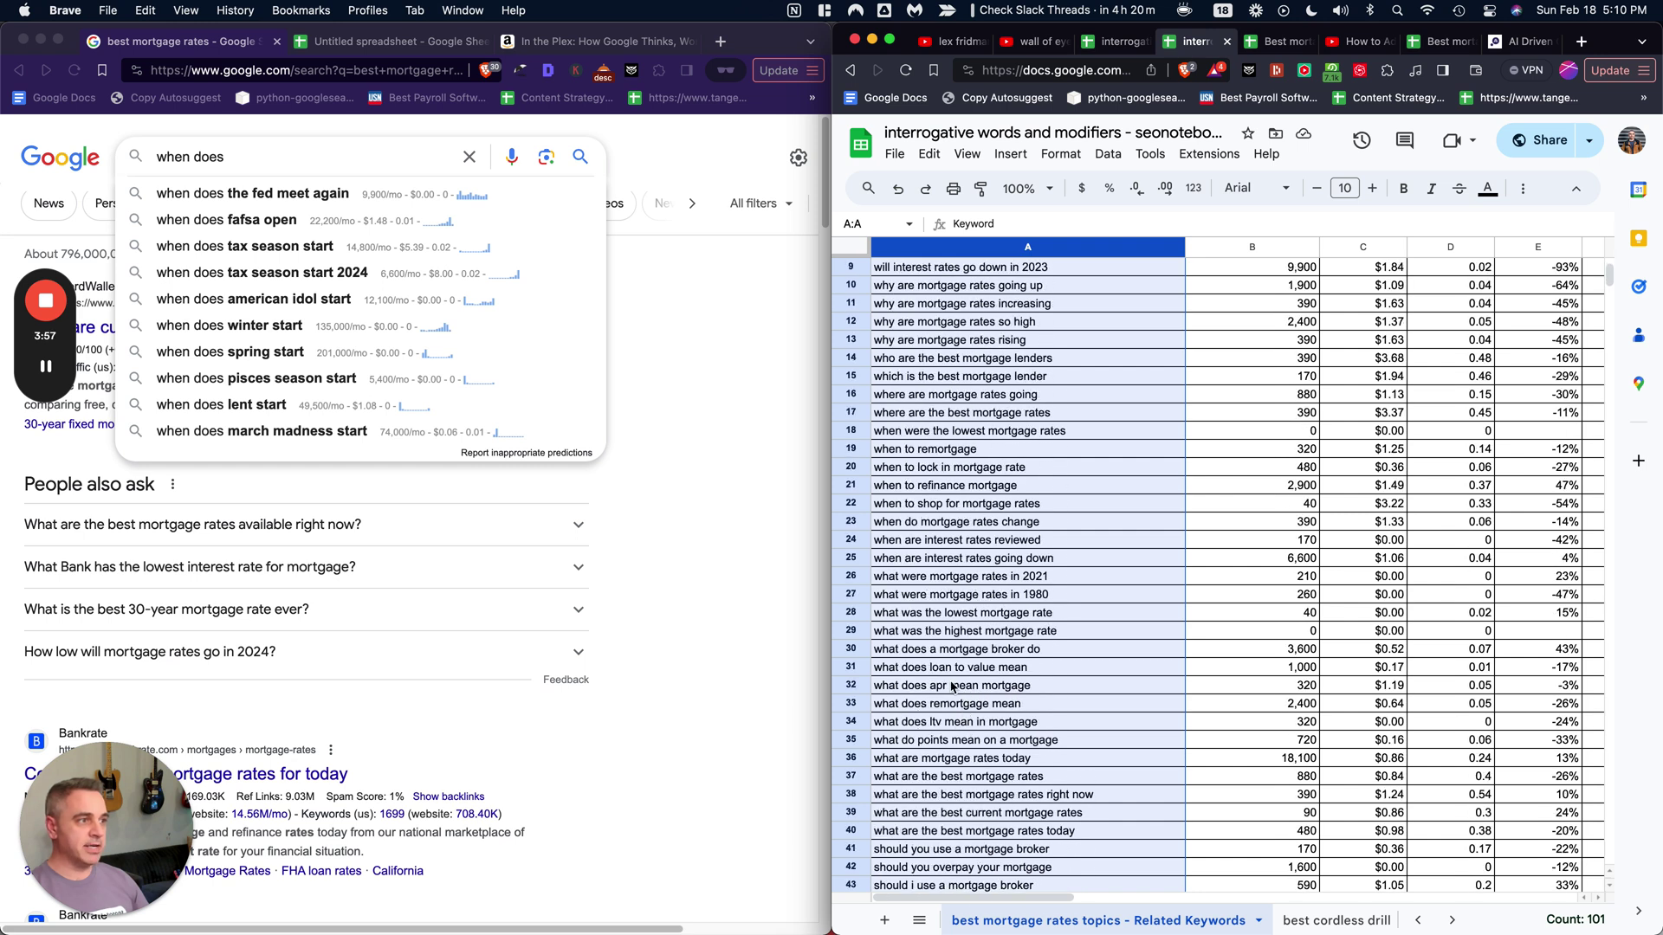
pyautogui.click(961, 473)
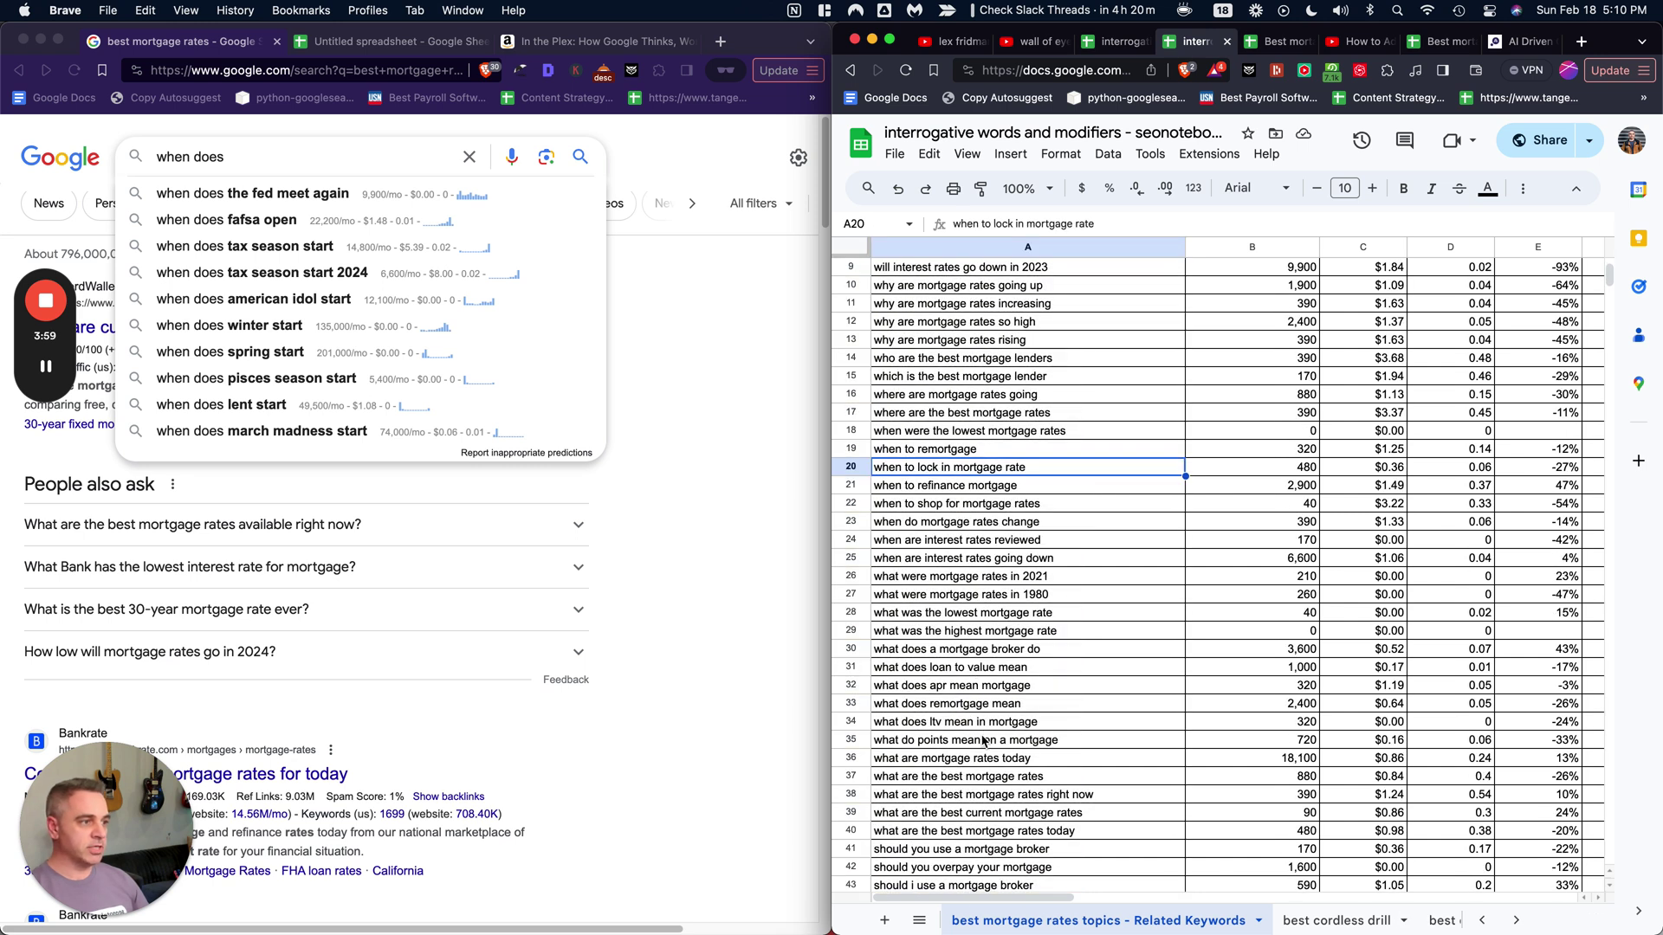
pyautogui.click(983, 742)
pyautogui.scroll(-4, 988, 599)
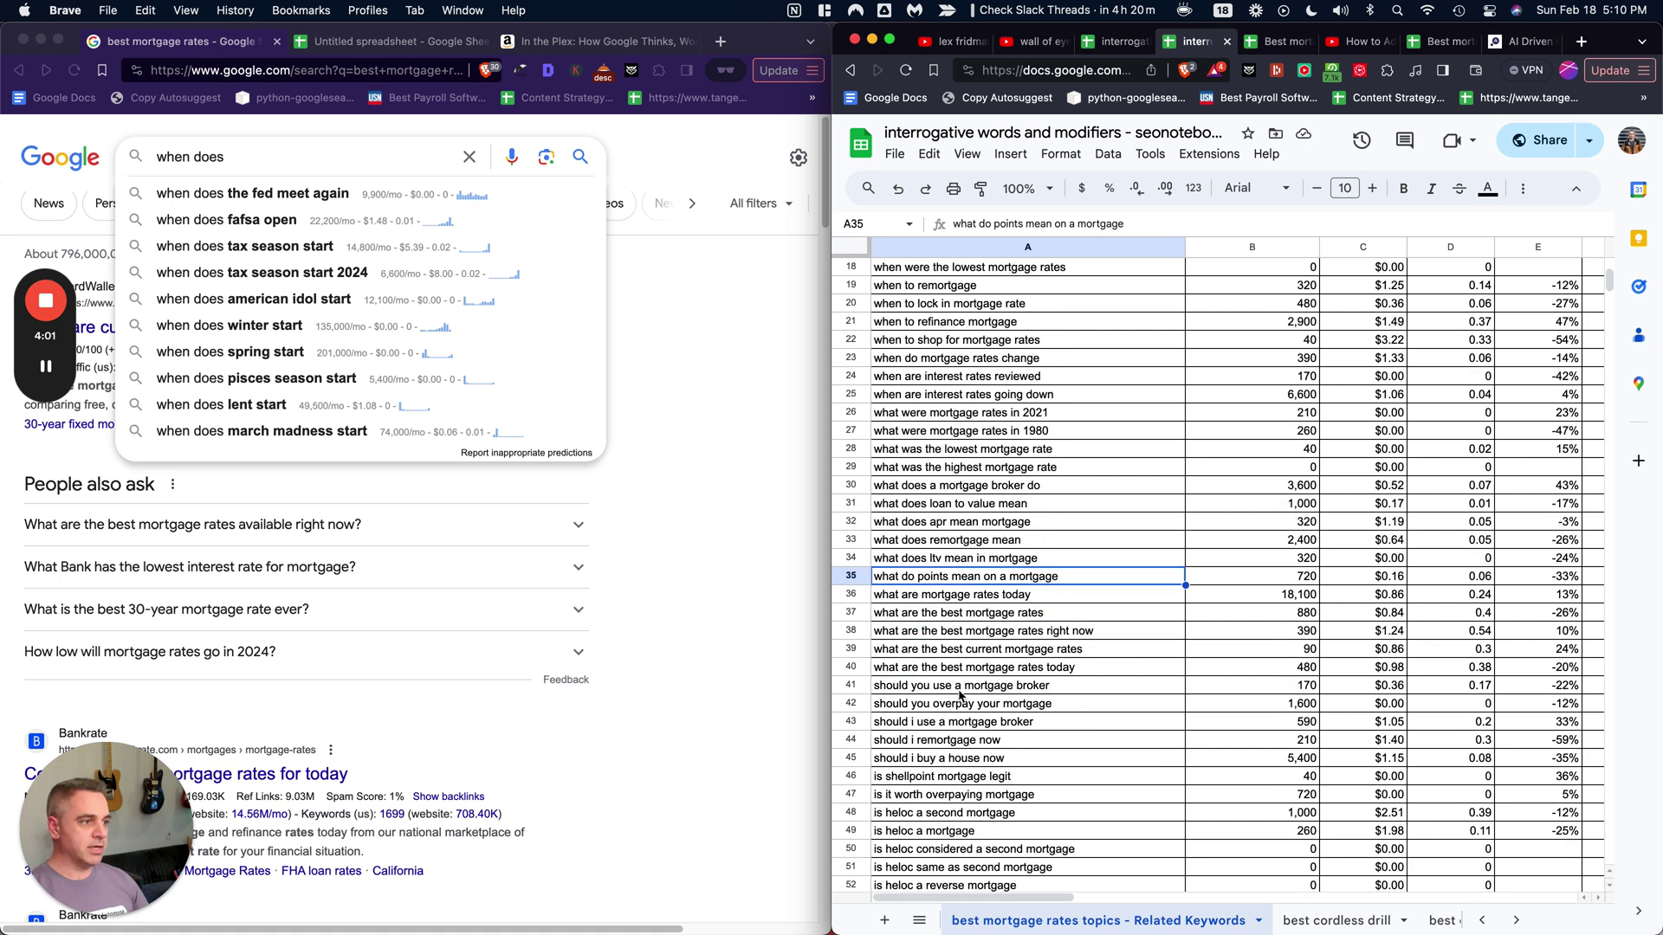
pyautogui.click(960, 690)
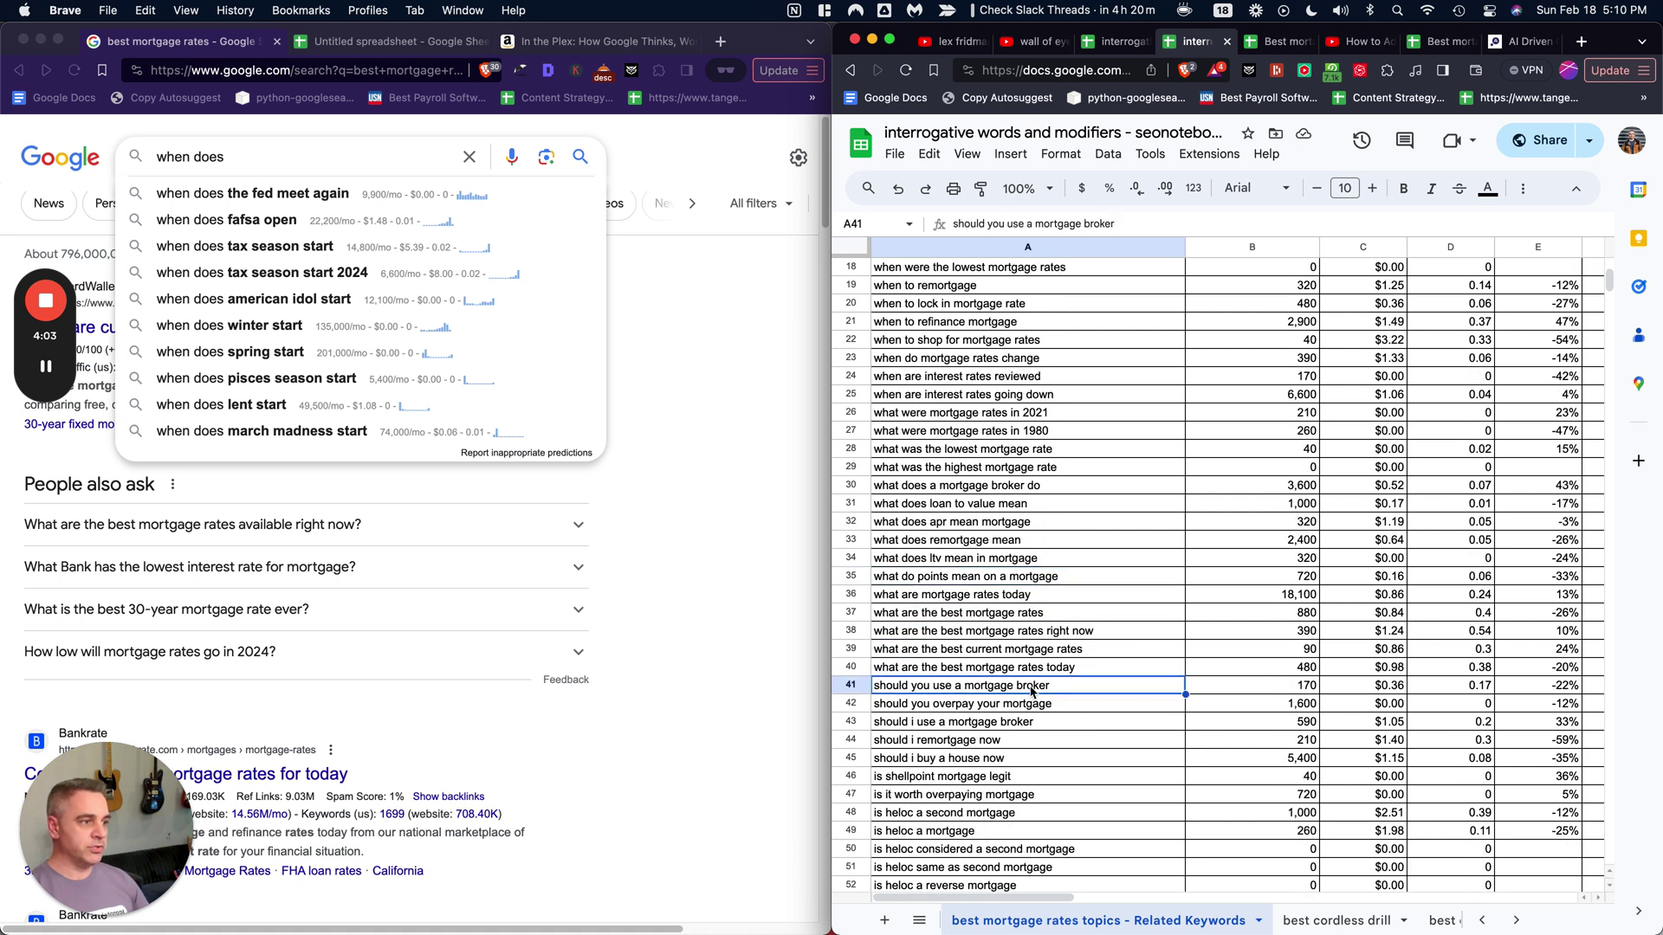
pyautogui.scroll(-3, 1028, 690)
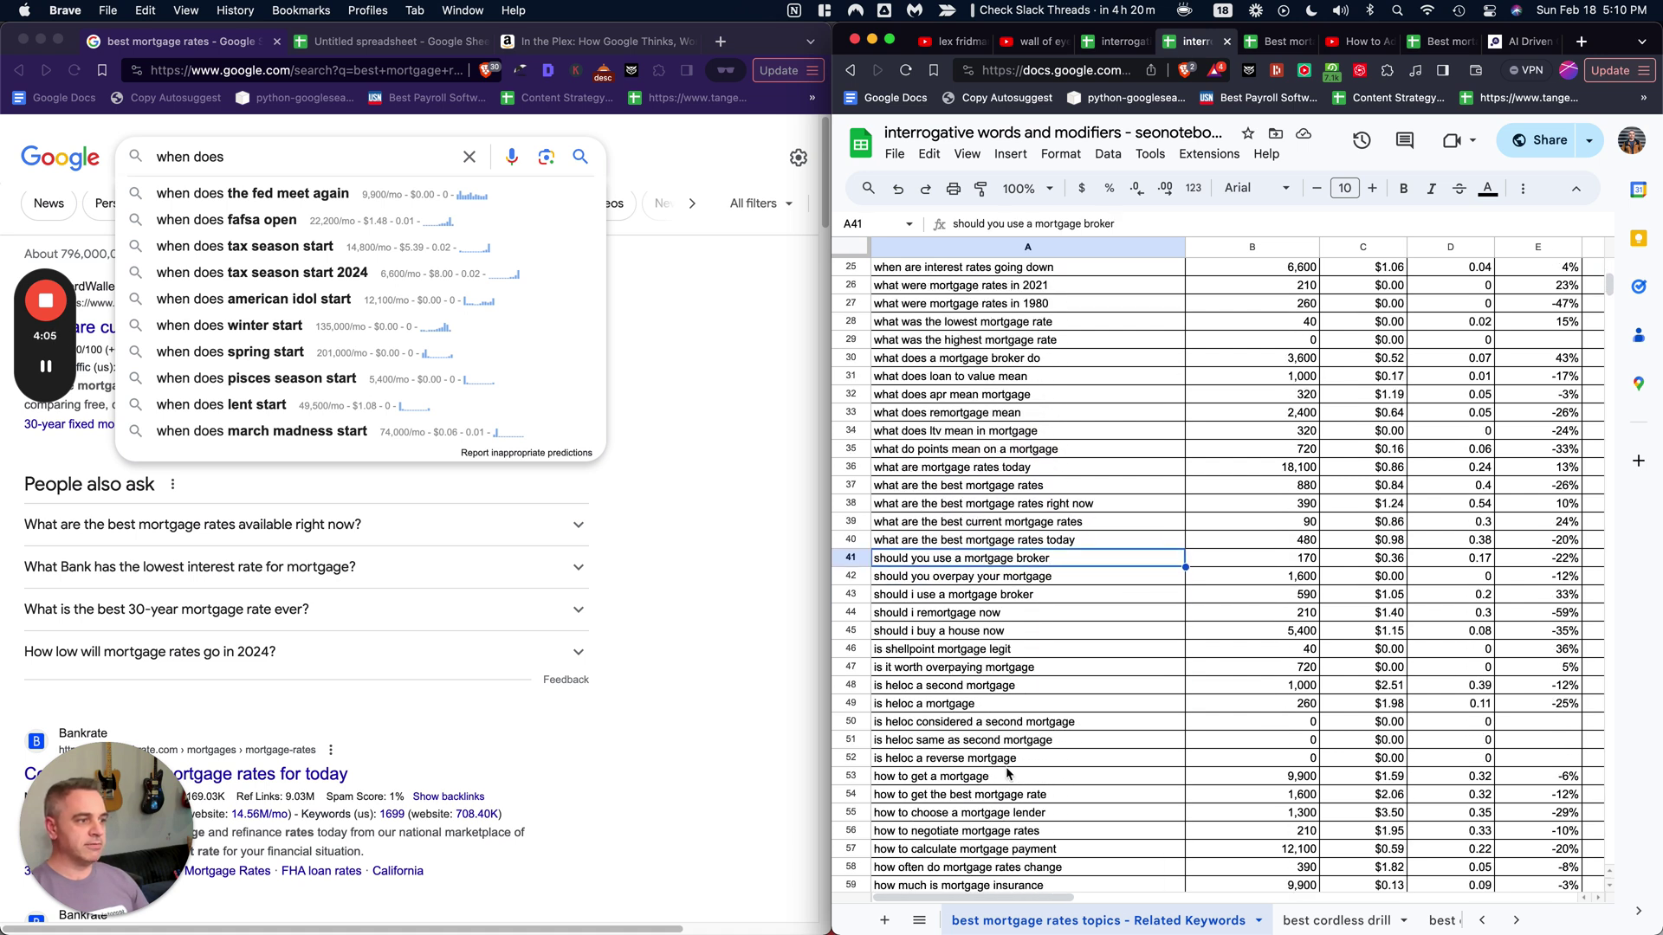
pyautogui.scroll(10, 1010, 743)
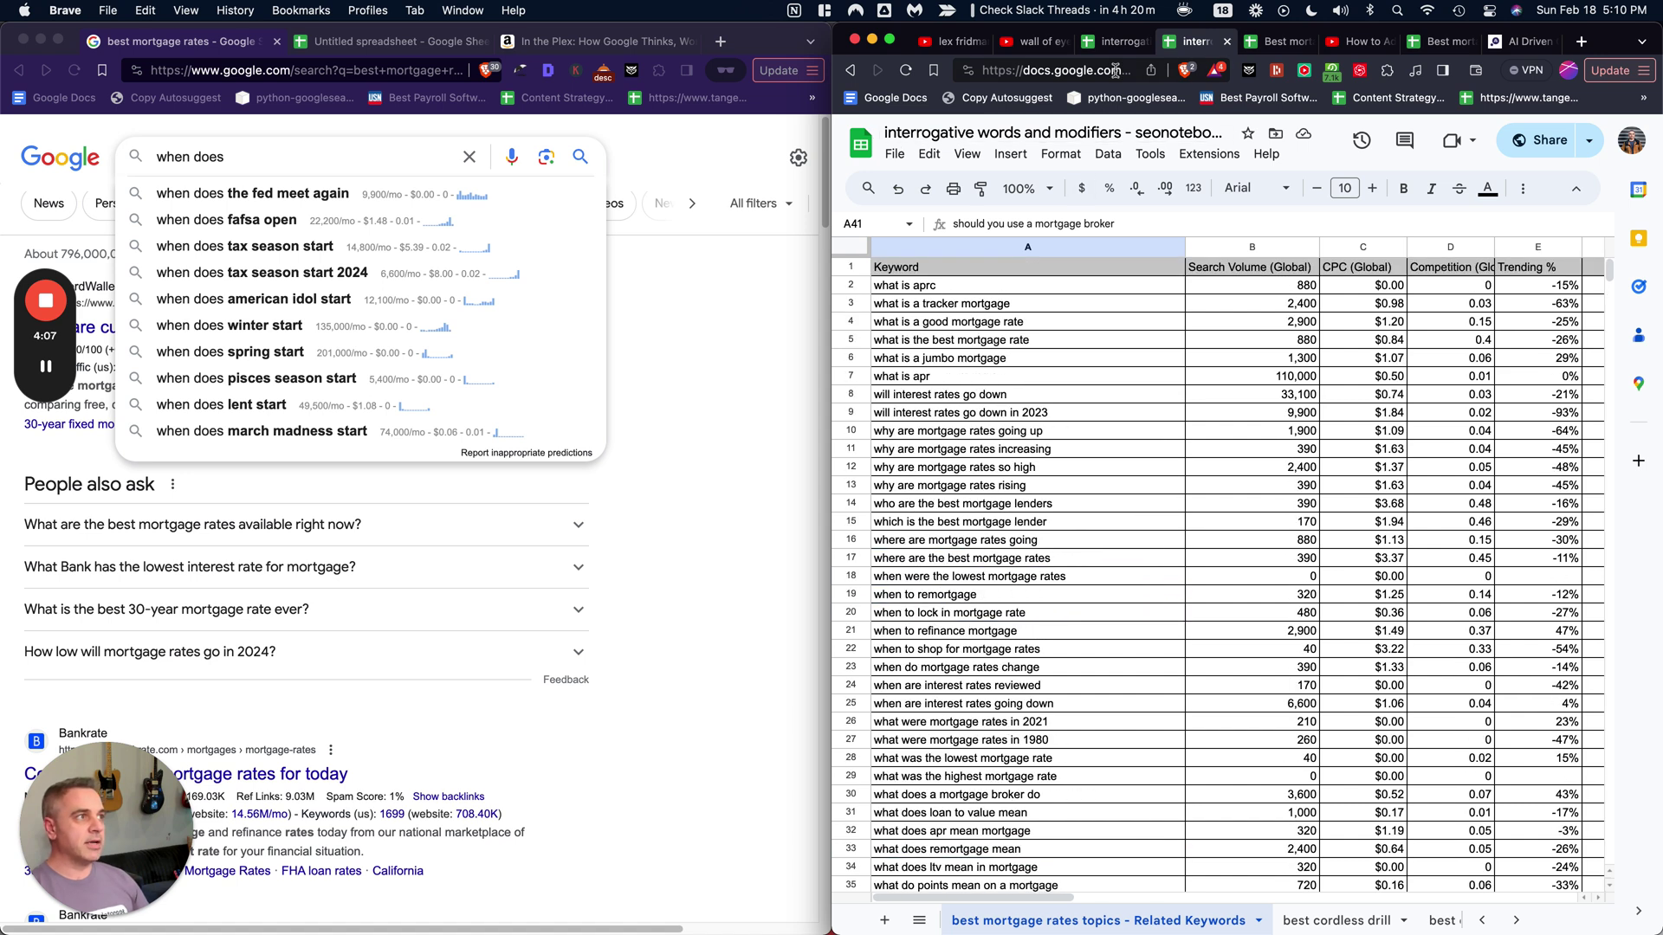
# - Show the interrogative words sheet, then bring the Google 'when does' results window forward
pyautogui.click(1115, 43)
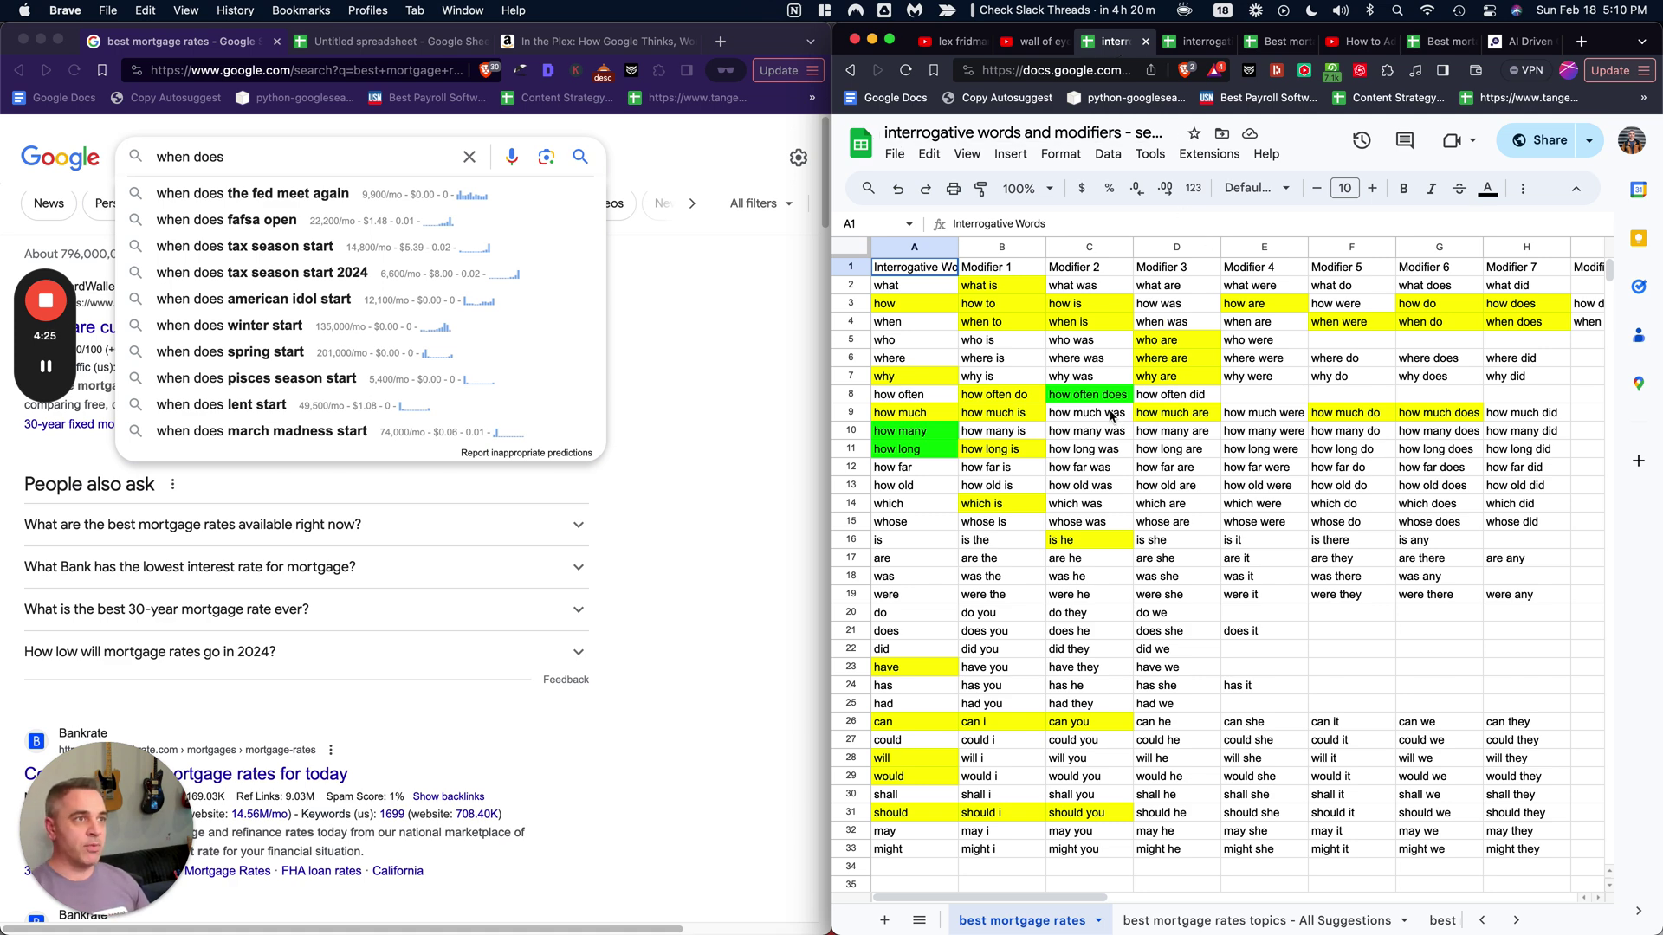
pyautogui.click(801, 447)
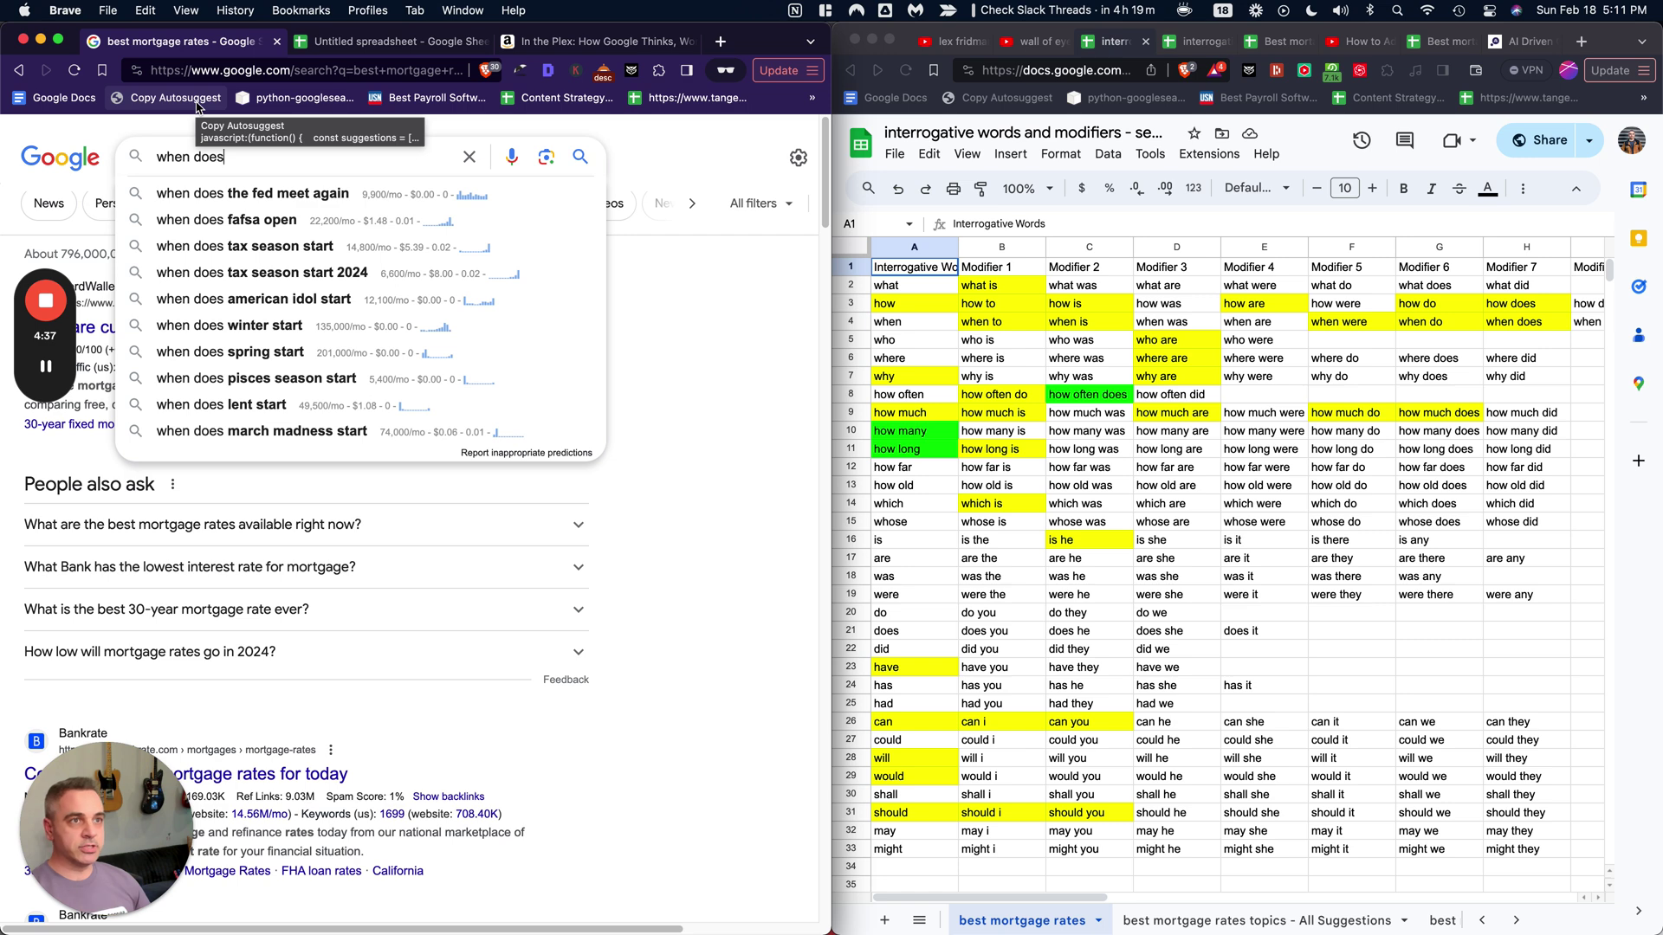
# - Run the Copy Autosuggest bookmarklet and confirm the 'Copied 10 autosuggest terms' alert
pyautogui.click(198, 105)
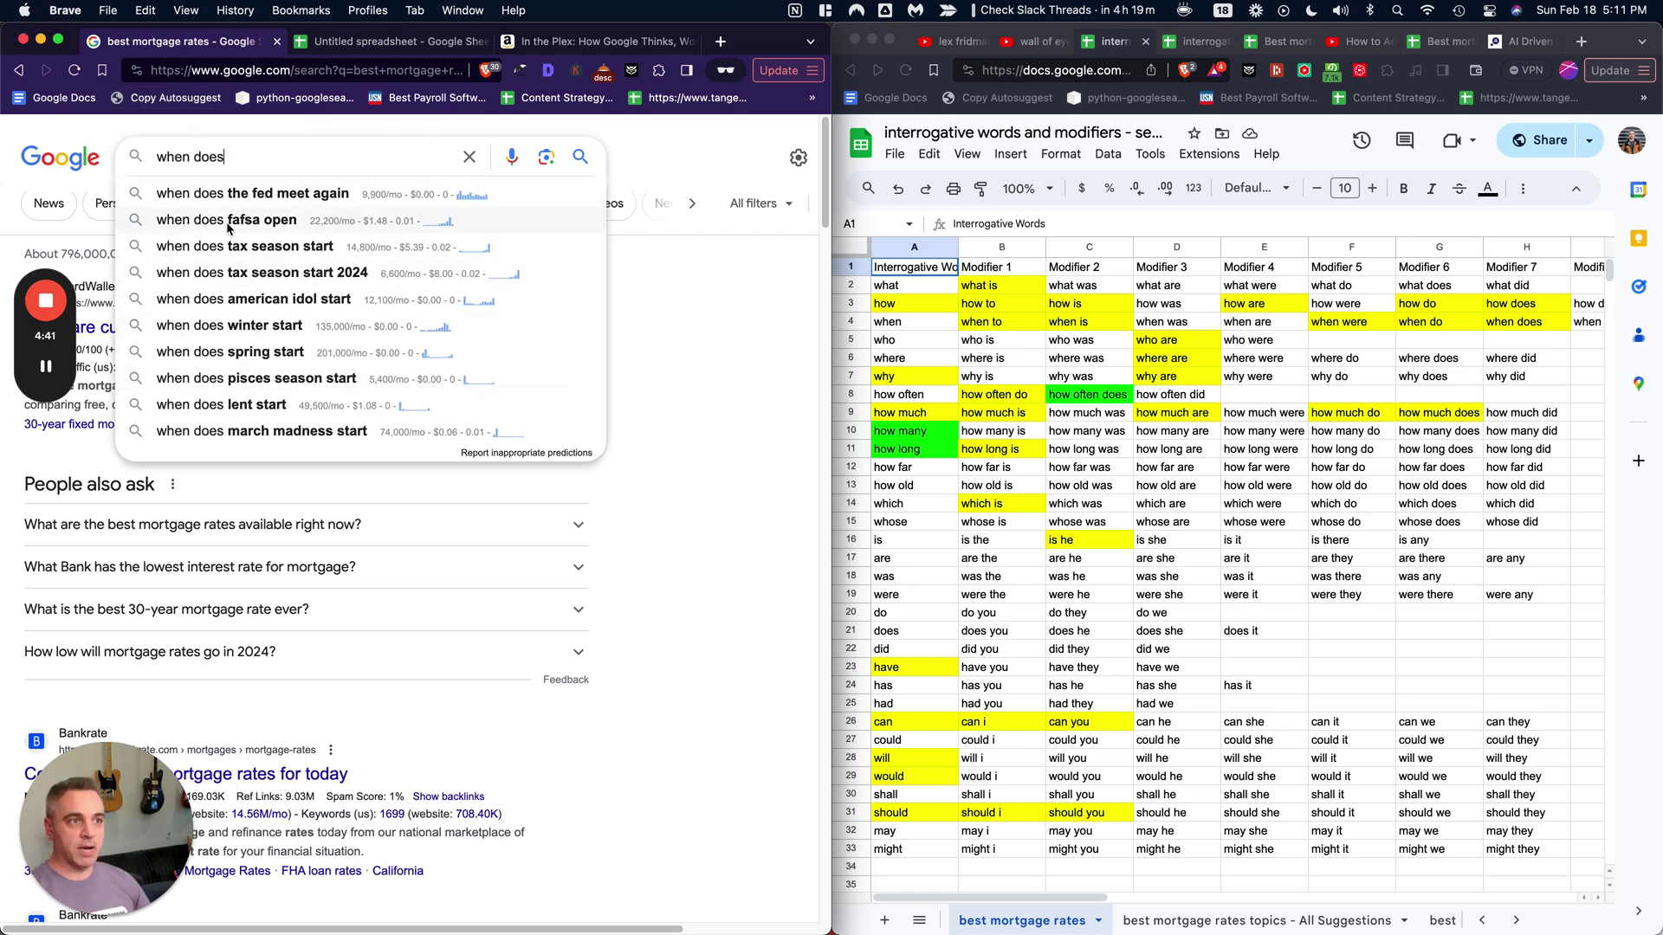
pyautogui.click(207, 104)
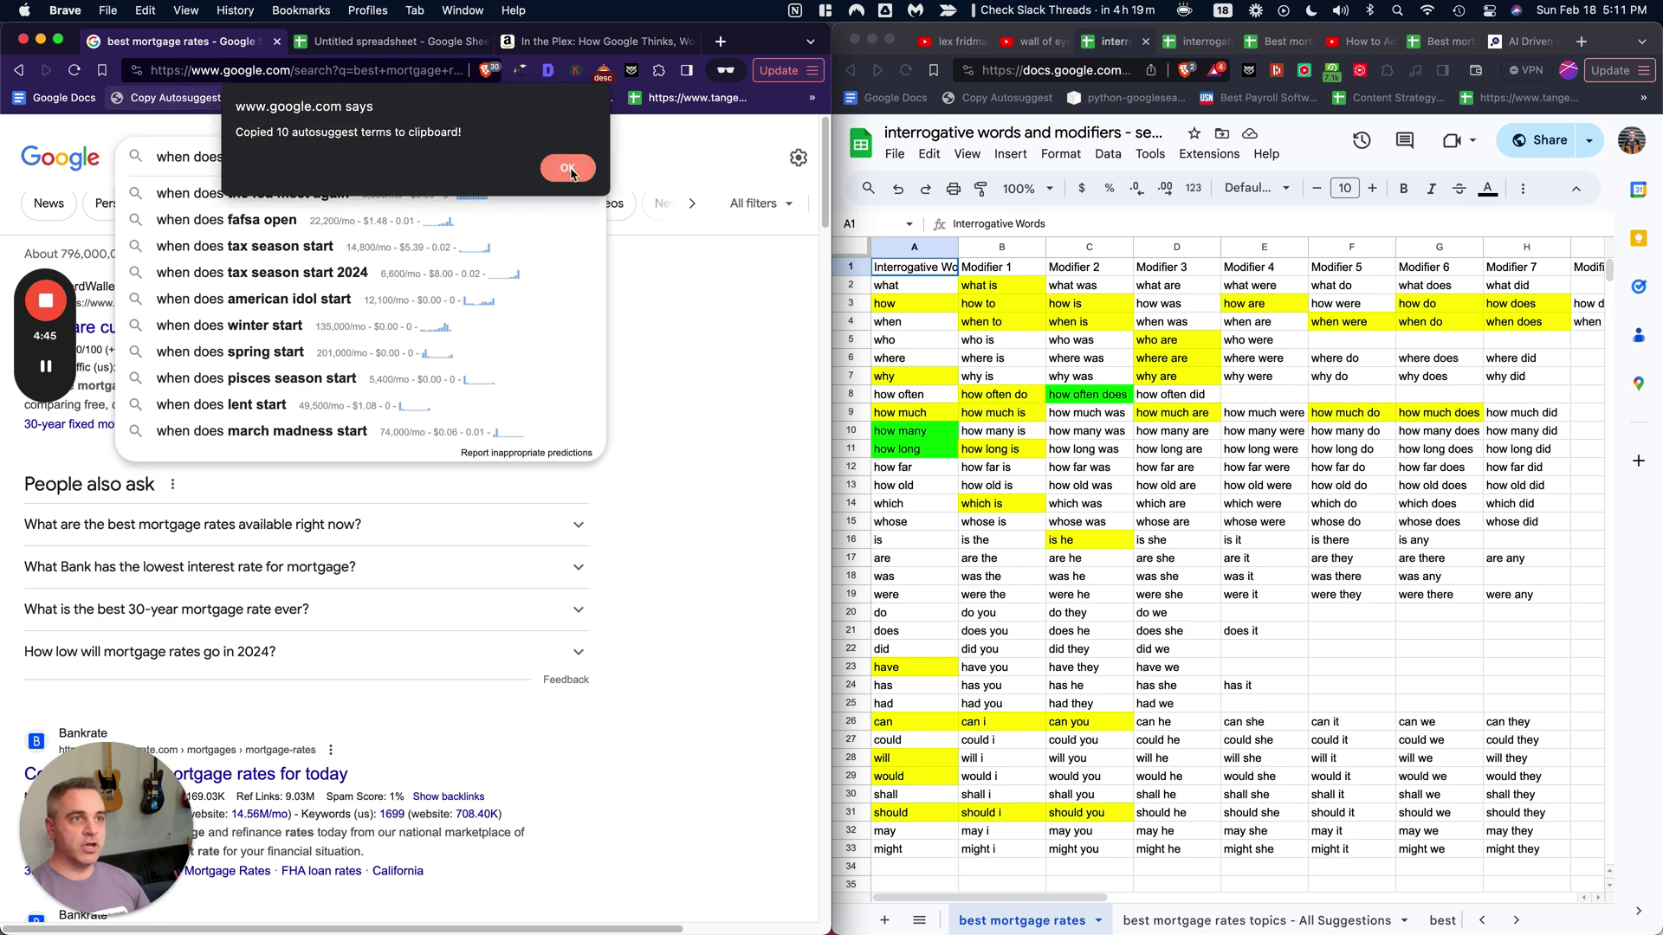
pyautogui.click(568, 169)
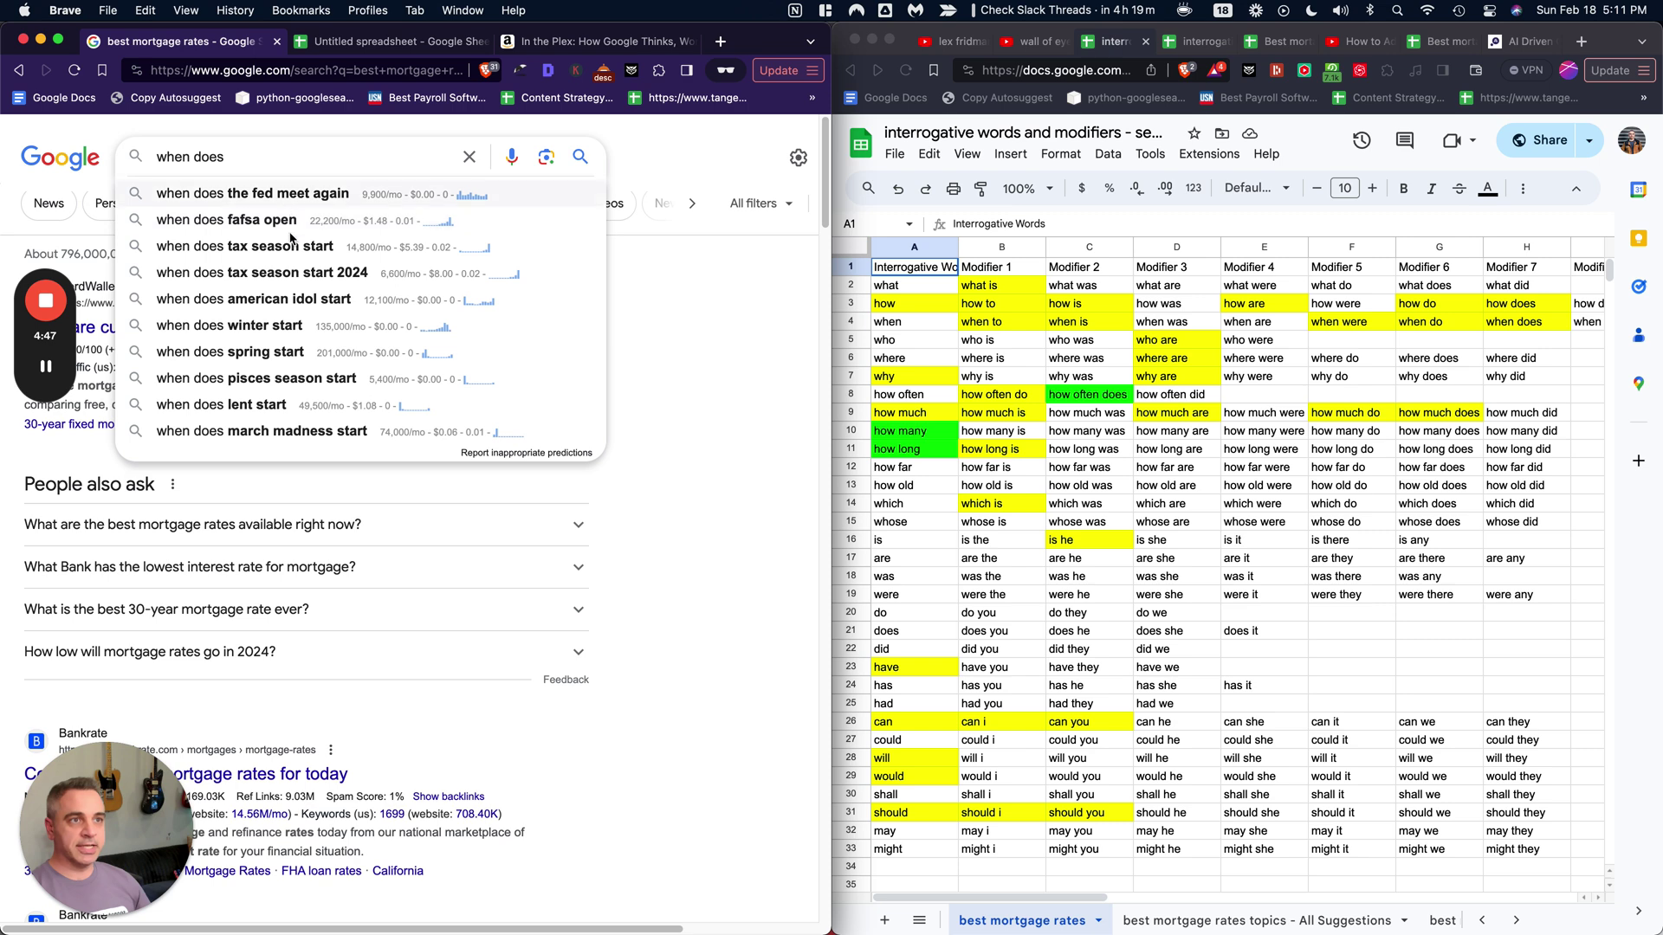
# - Paste the ten 'when does' suggestions into A1 of the Untitled spreadsheet
pyautogui.click(346, 42)
pyautogui.write('when does the fed meet again when does fafsa open when does tax season start when does tax season start 2024 when does american idol start when does winter start when does spring start when does pisces season start when does march madness start when does lent start')
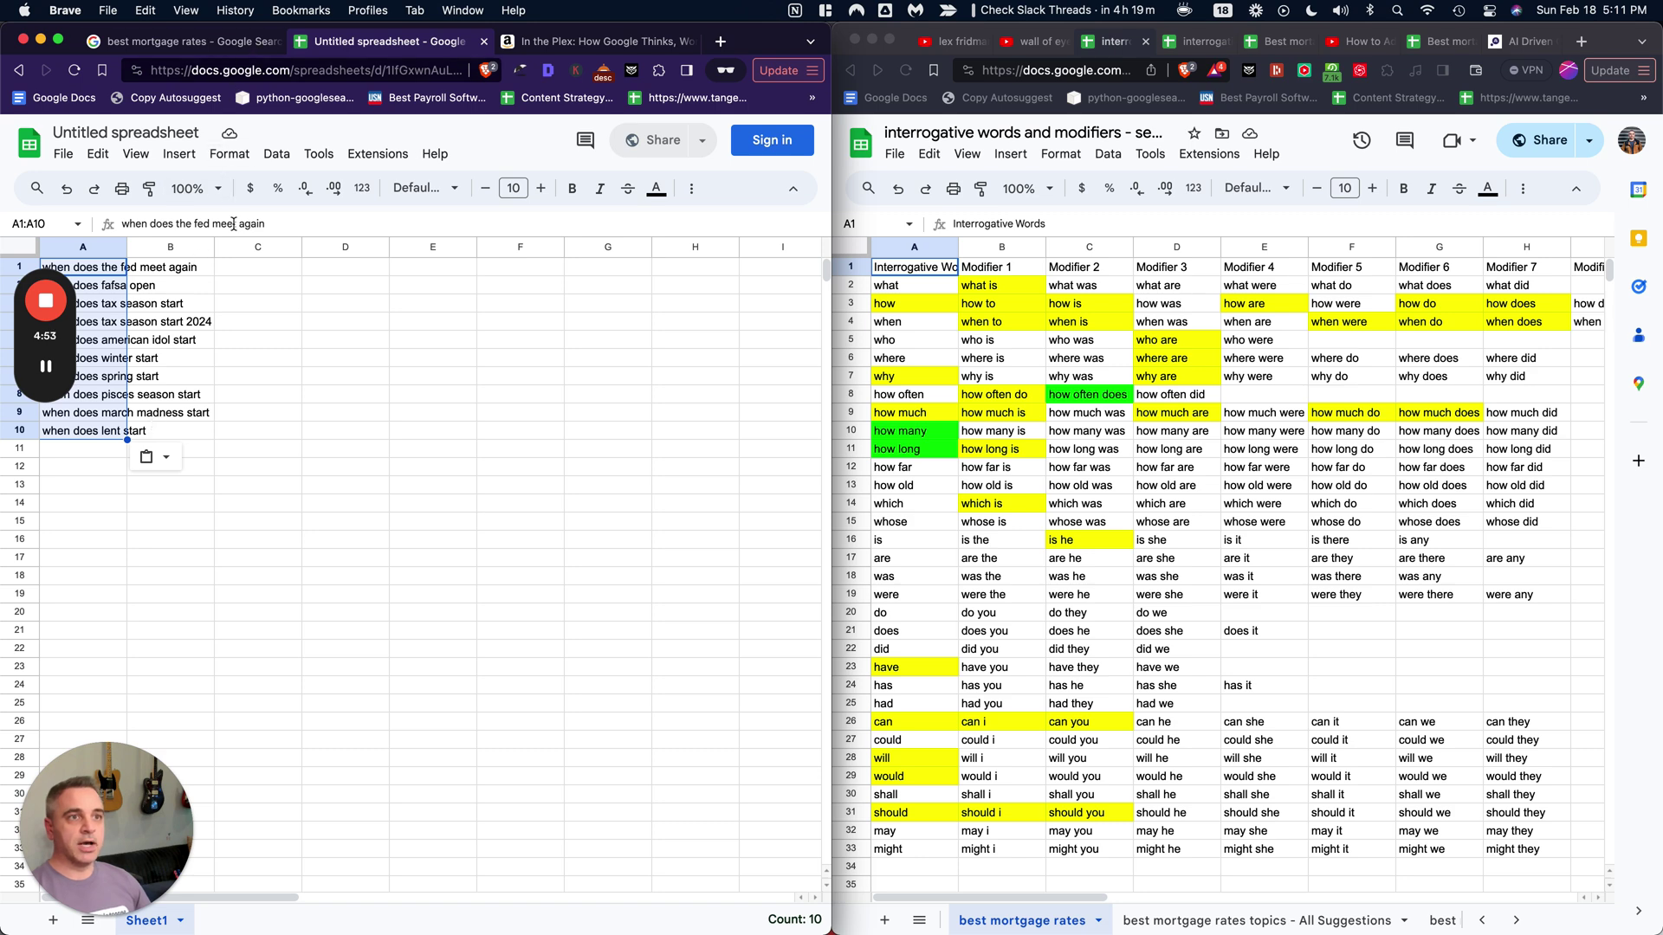
pyautogui.write('when does the fed meet again when does fafsa open when does tax season start when does tax season start 2024 when does american idol start when does winter start when does spring start when does pisces season start when does lent start when does march madness start')
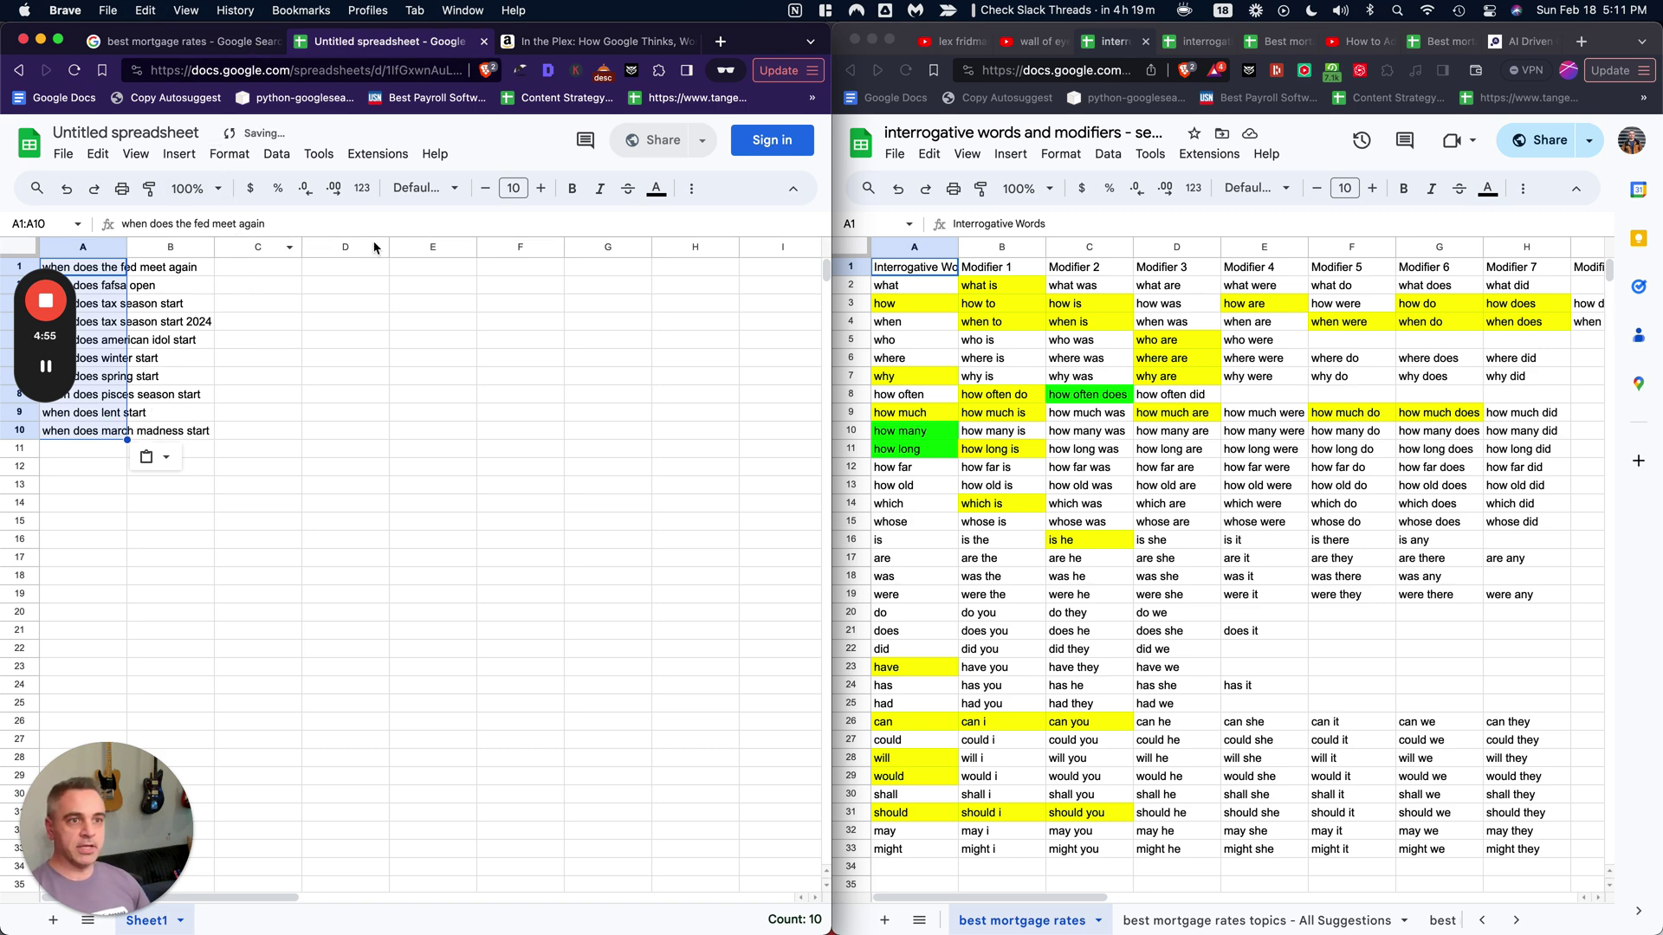
pyautogui.click(182, 46)
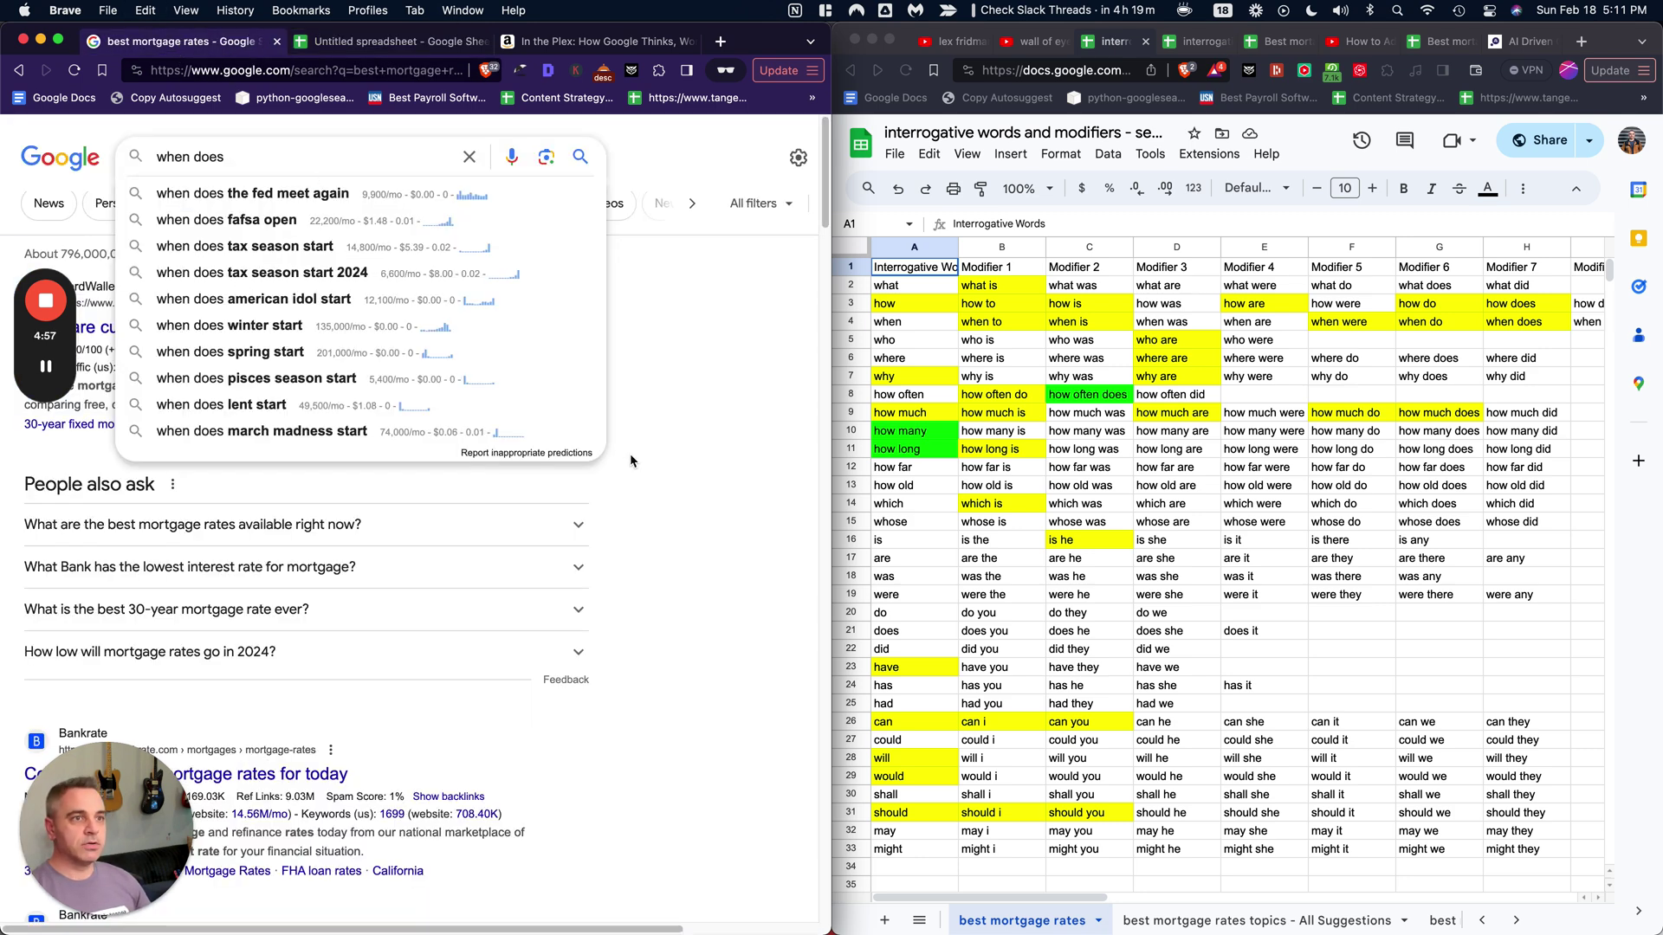
pyautogui.click(704, 382)
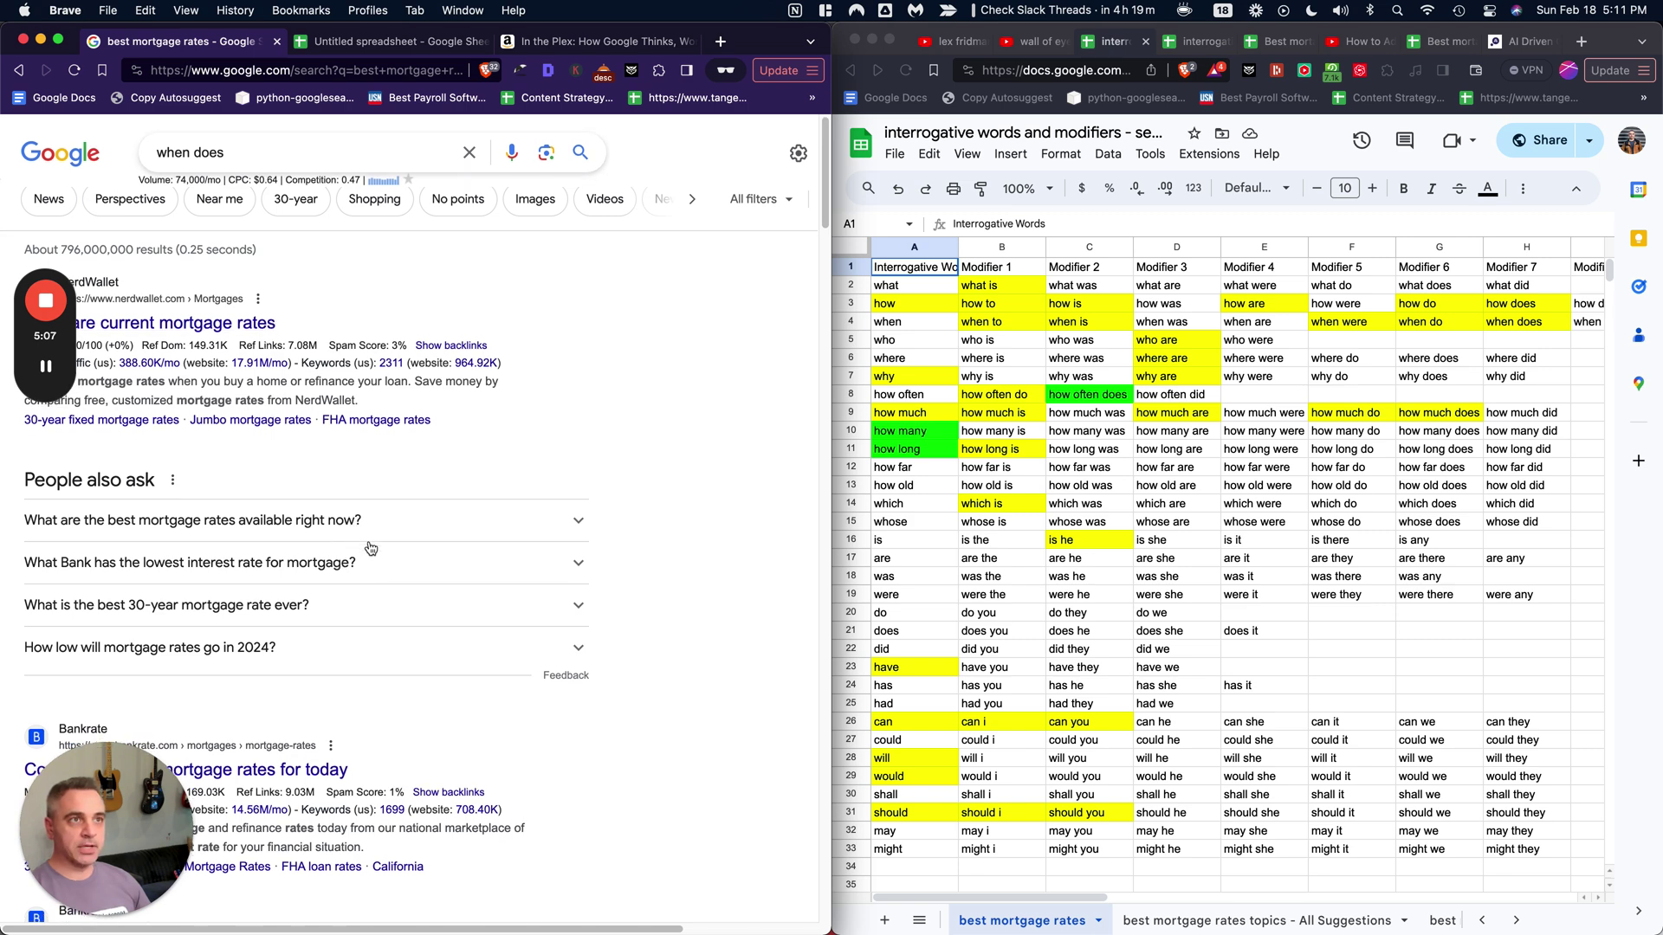
# - Autofit column A to the longest query and select cell A8
pyautogui.click(413, 50)
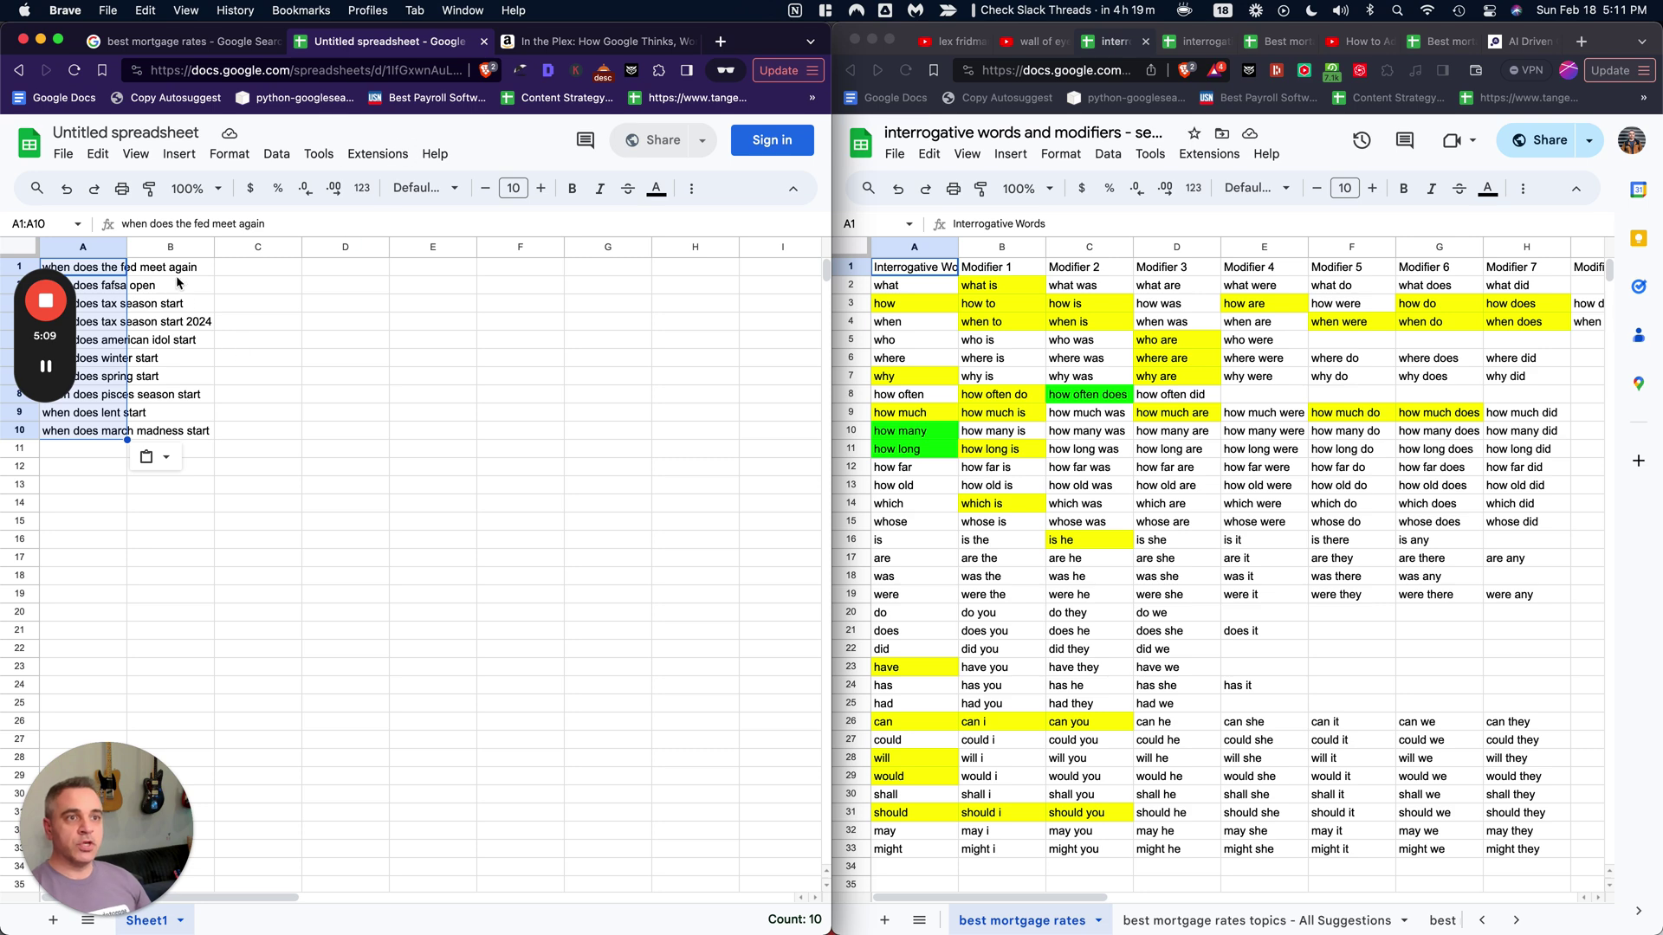
pyautogui.doubleClick(127, 247)
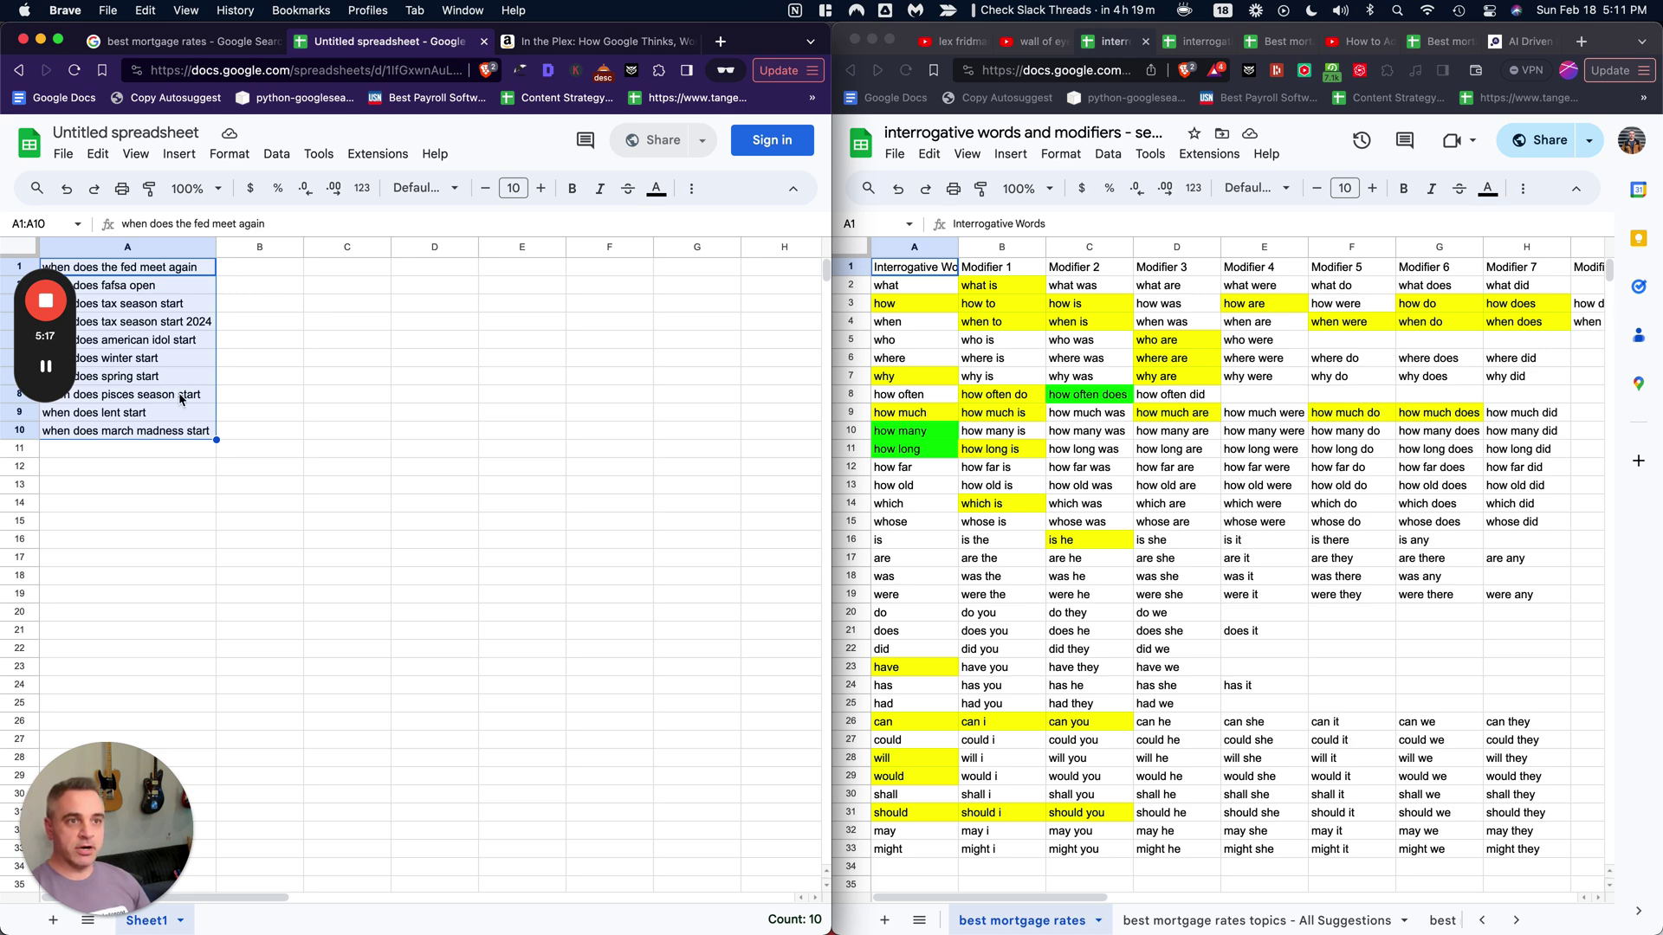
pyautogui.click(184, 396)
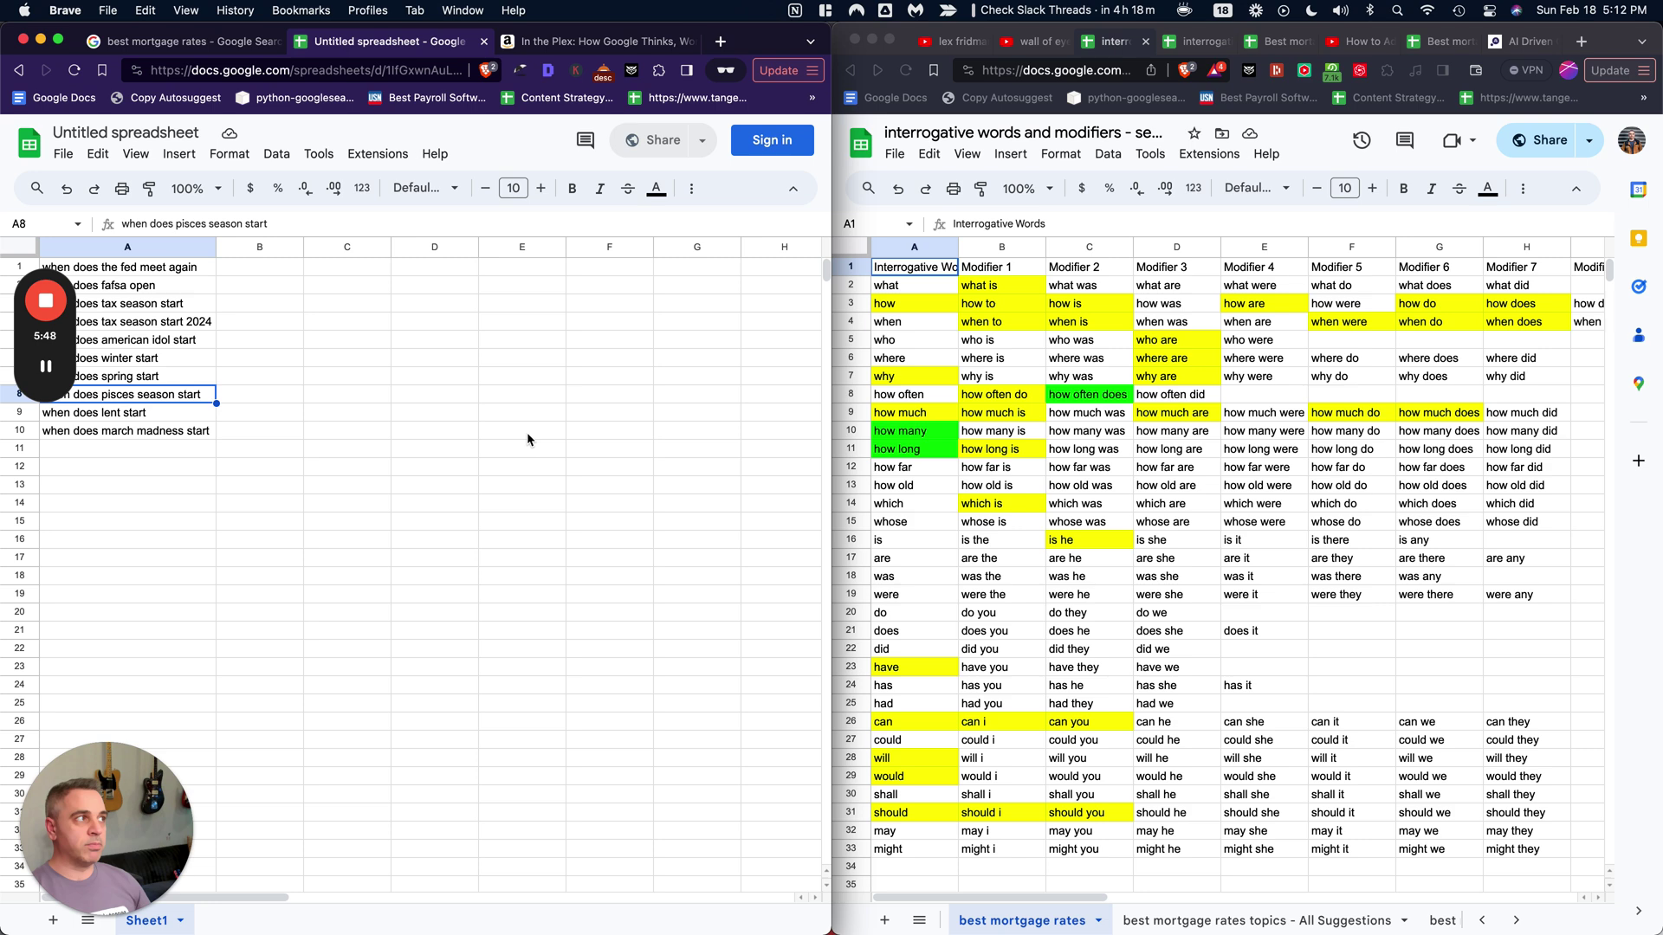
# - Select 'where are mortgage rates going' in the mortgage keyword sheet, then view Keyword Insights' homepage
pyautogui.click(1137, 603)
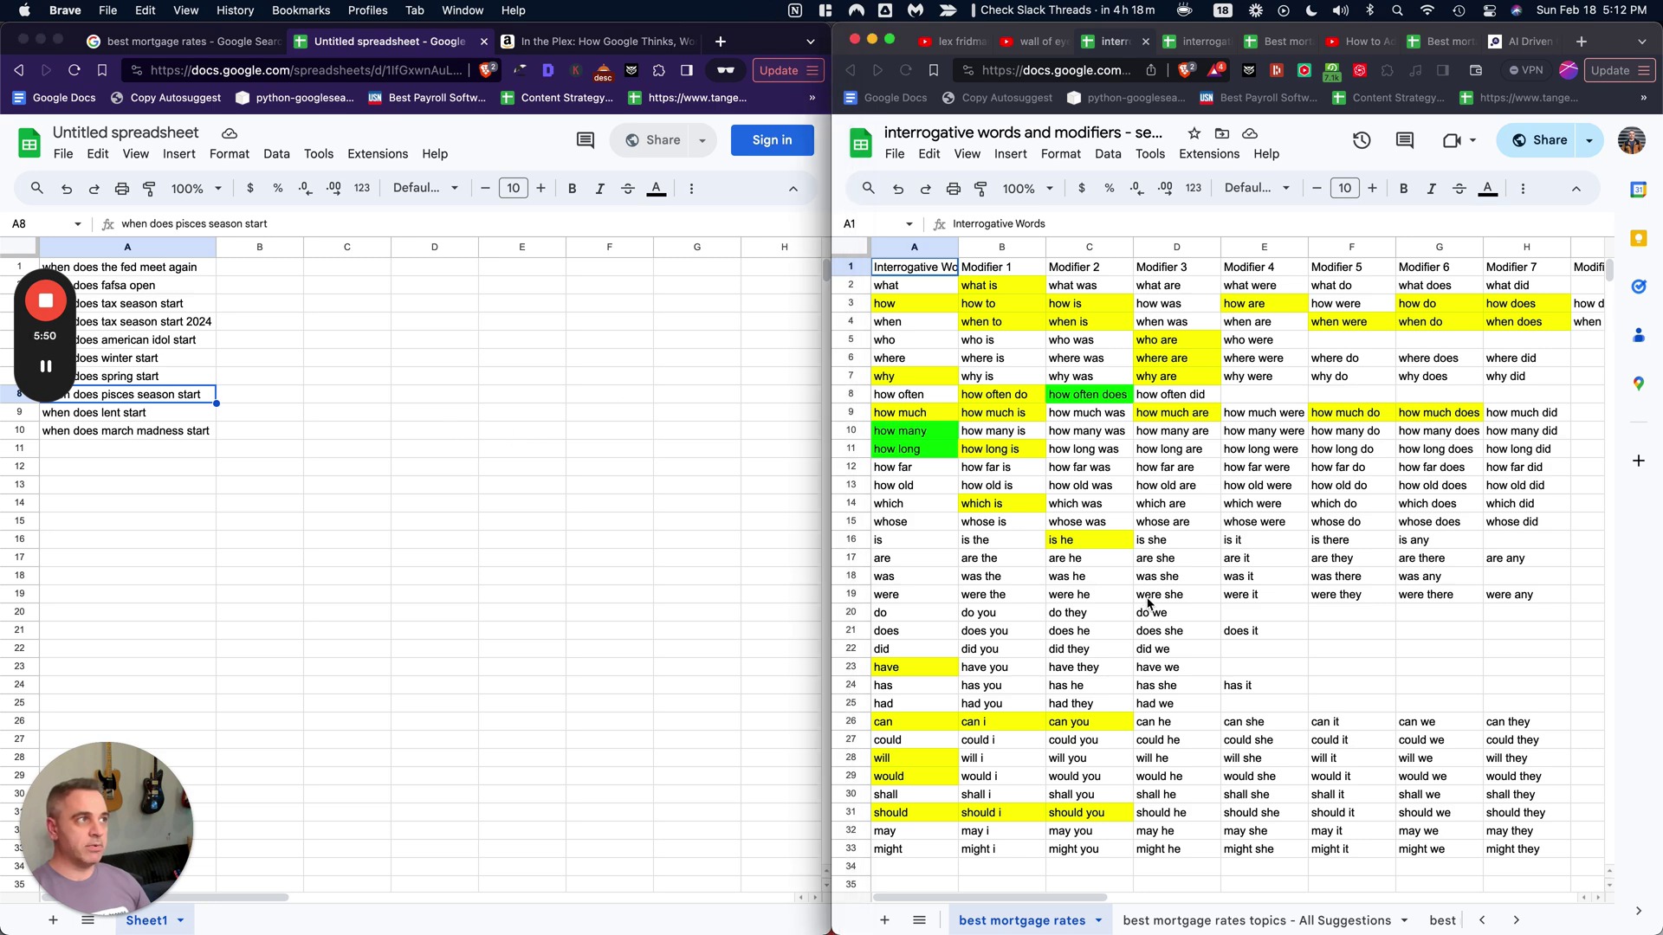
pyautogui.click(1201, 46)
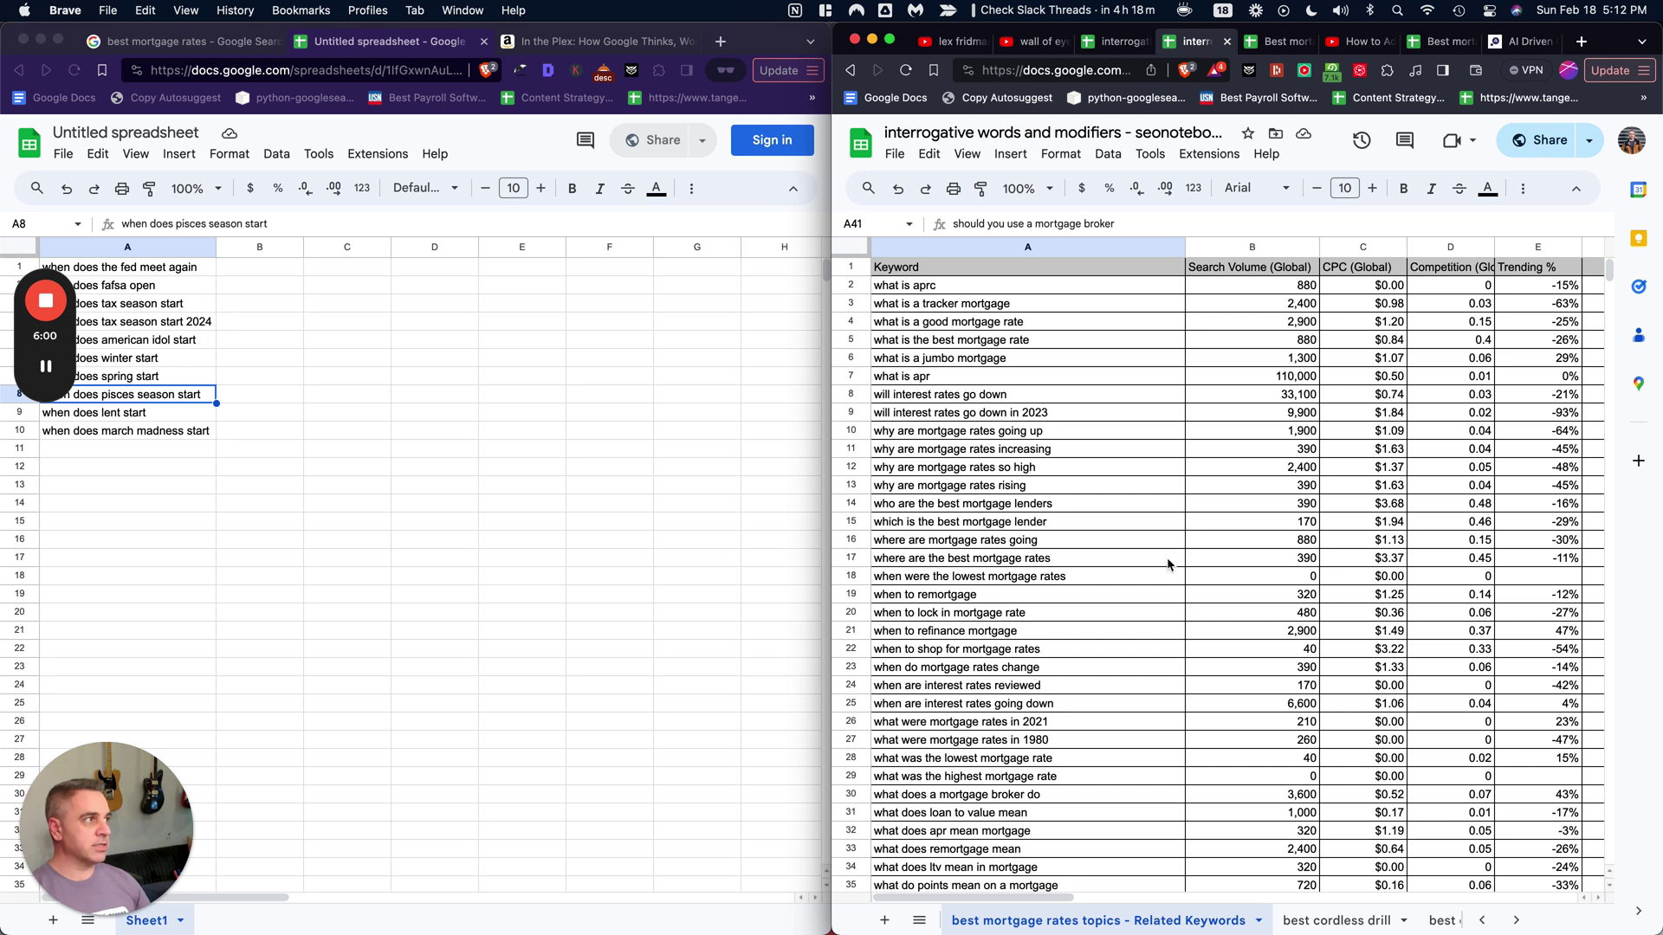
pyautogui.click(1037, 546)
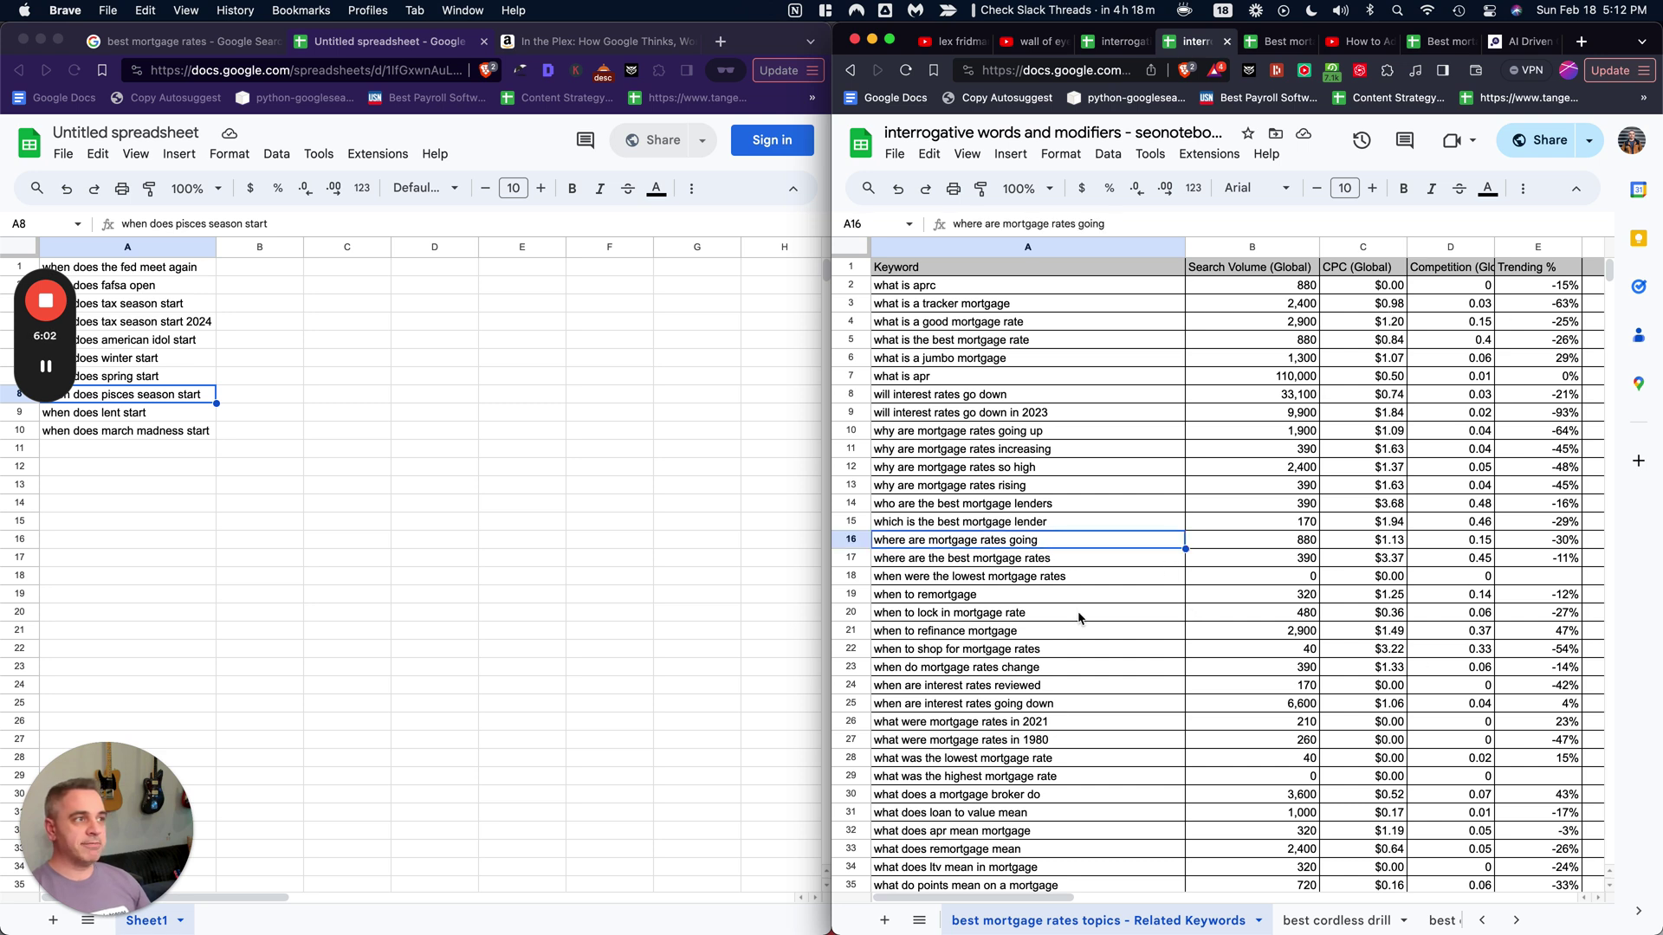
pyautogui.click(1522, 41)
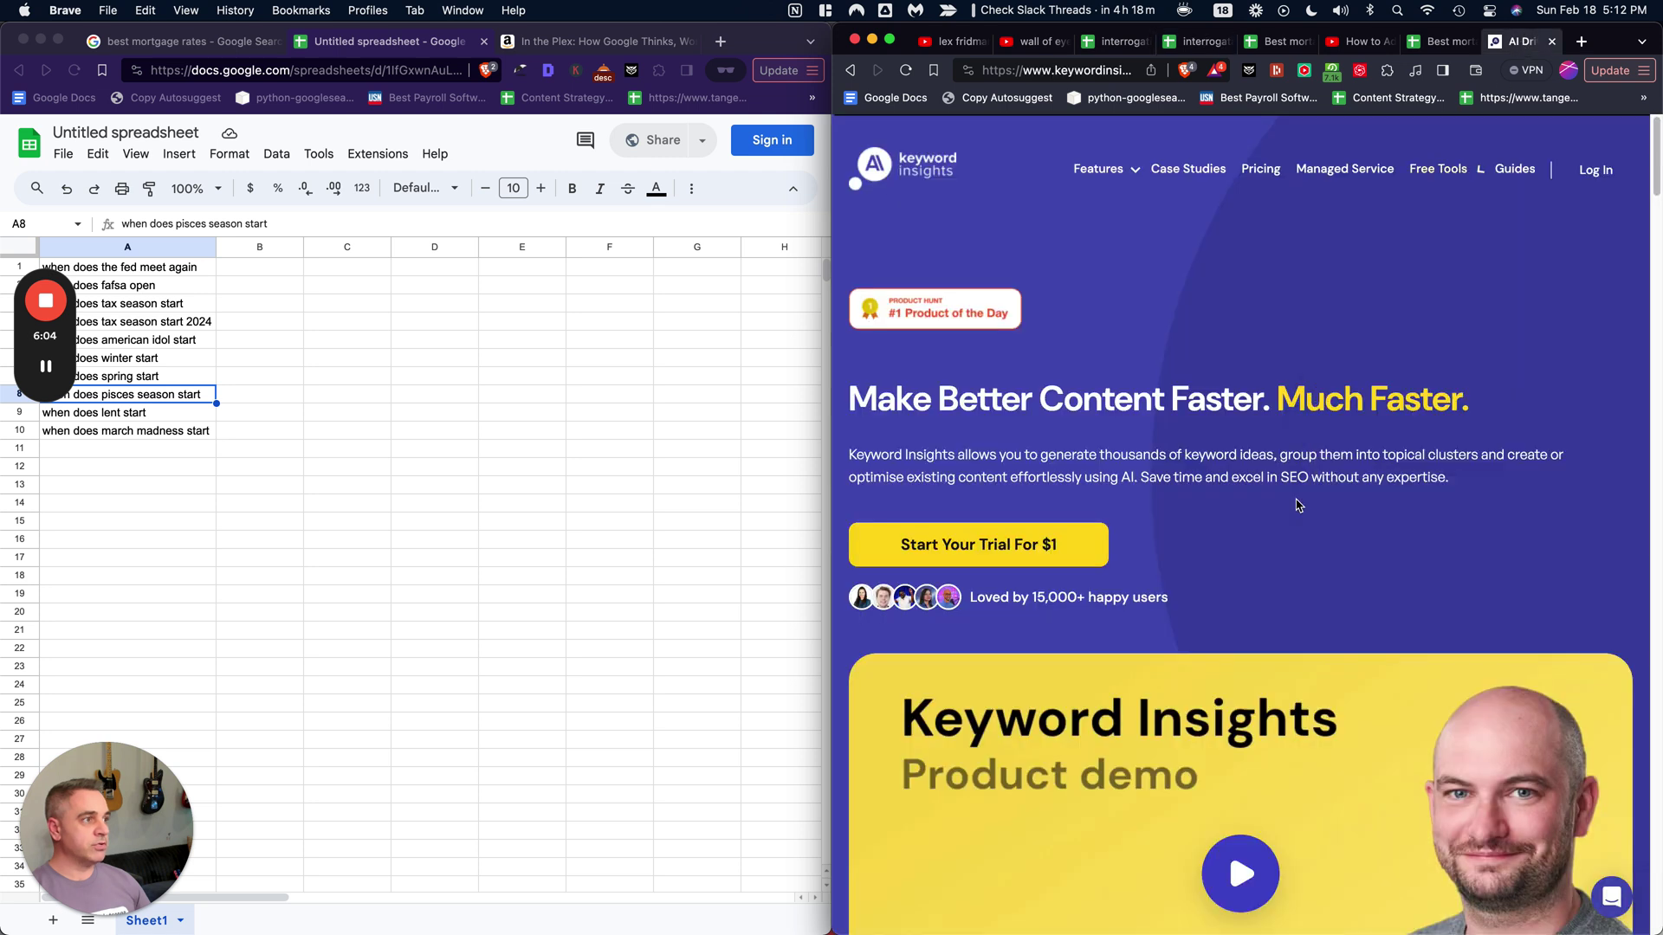
pyautogui.scroll(-7, 1191, 485)
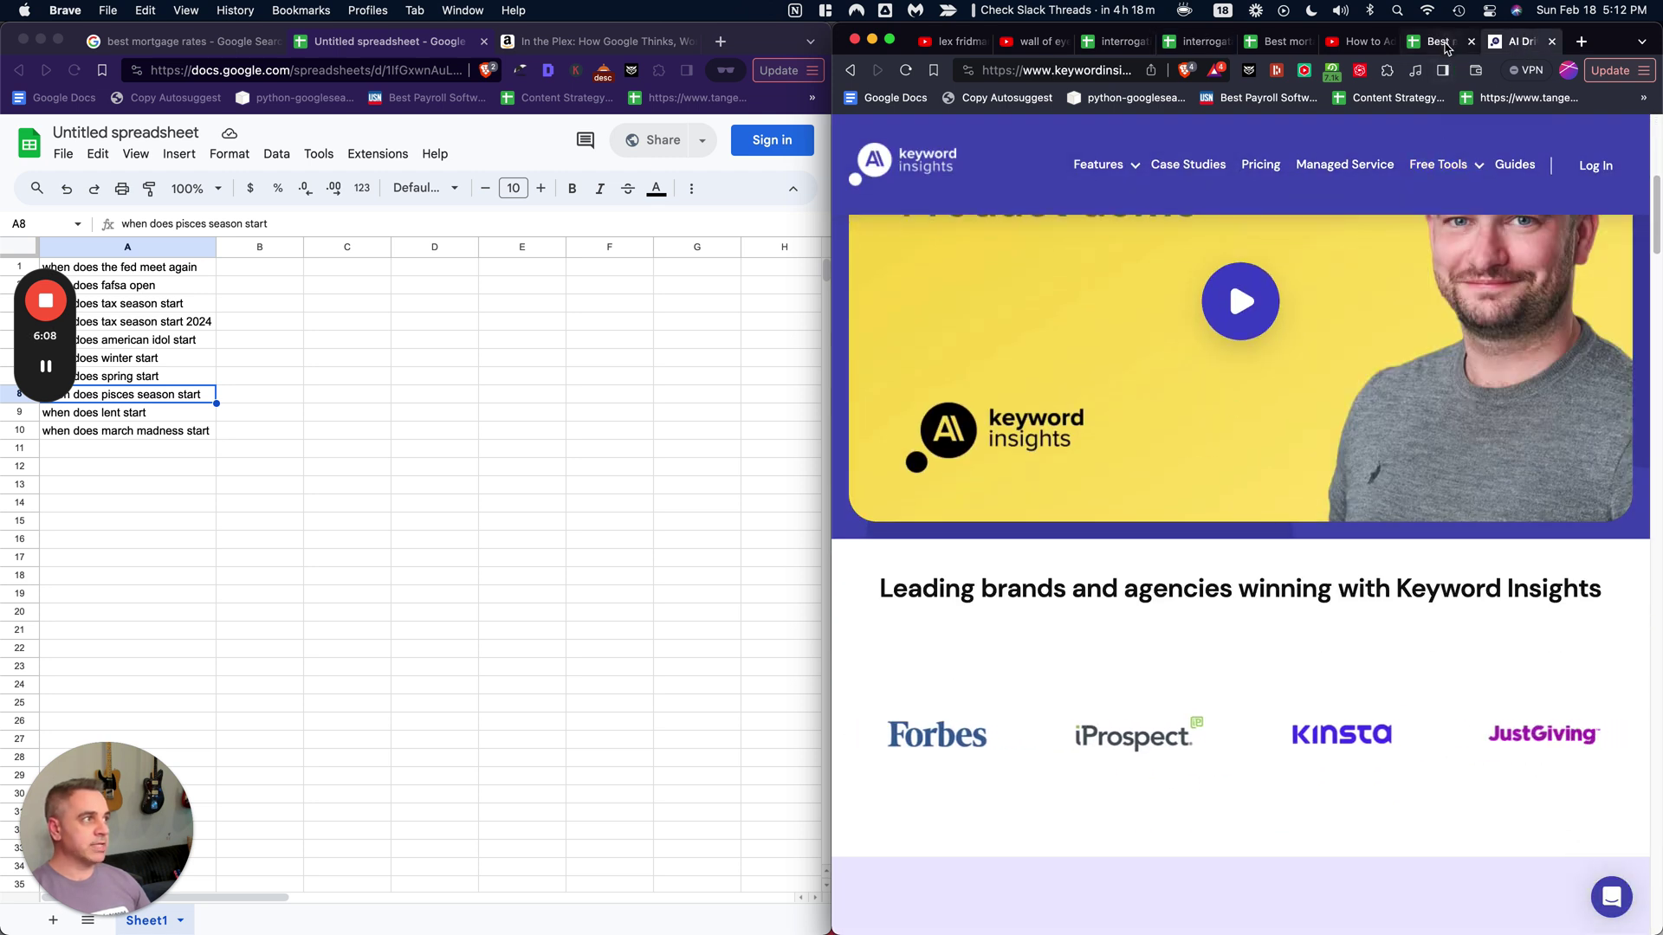
# - Open 'Best mortgage rates clustered' and scroll its Pivot Table By Keyword to the top
pyautogui.click(1442, 41)
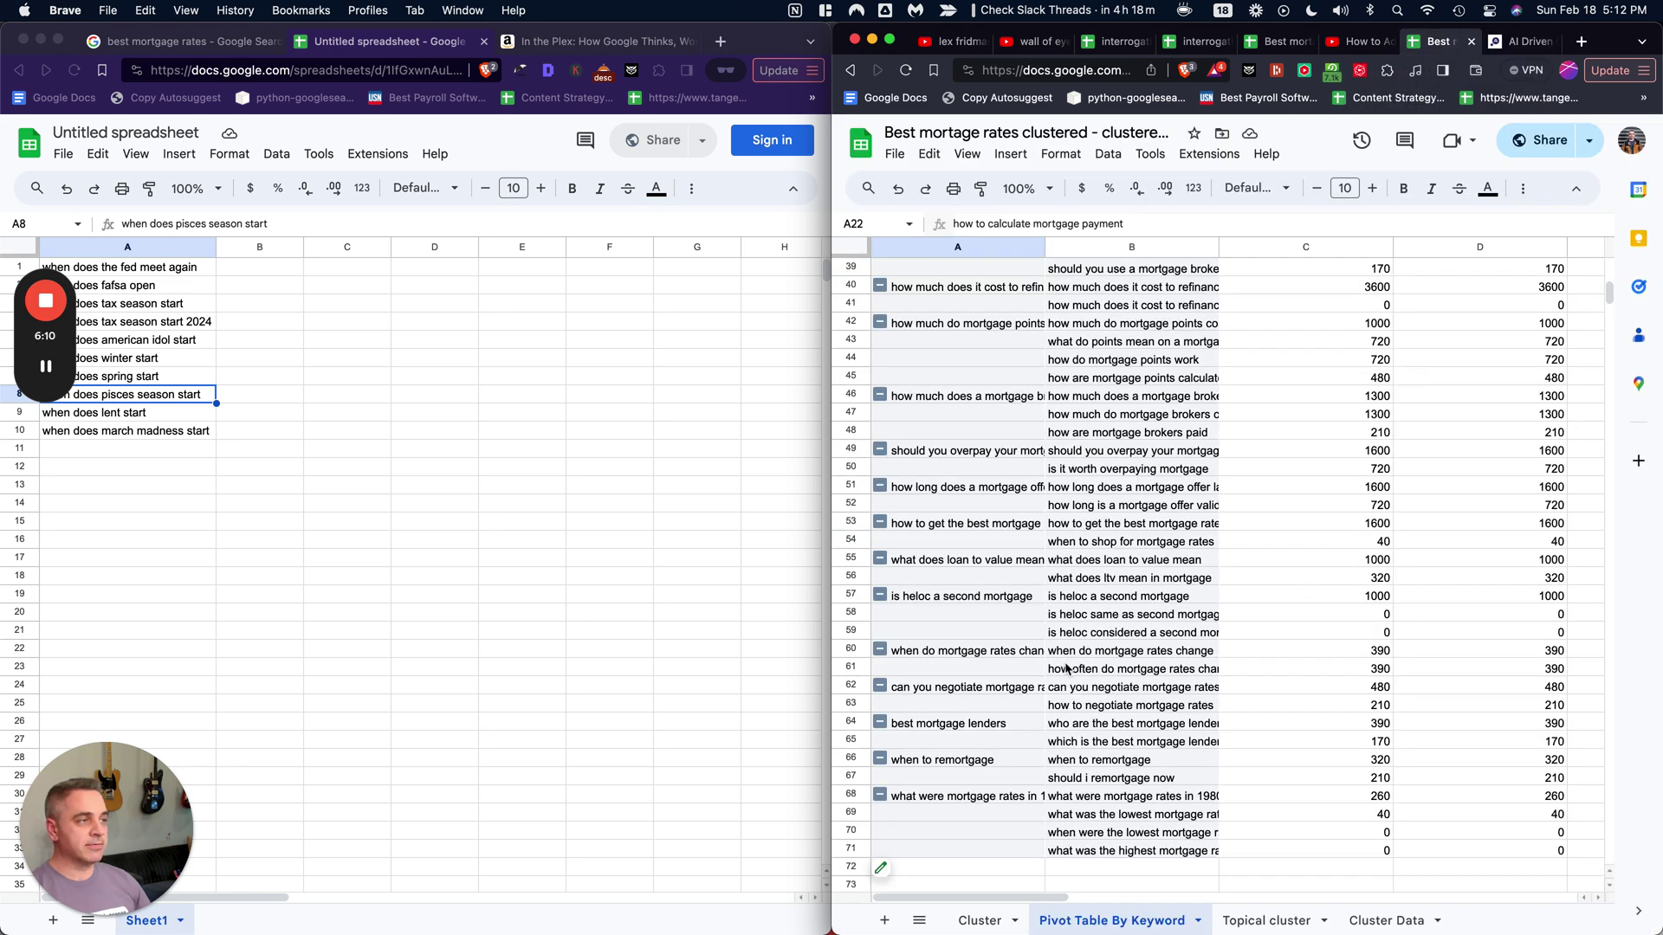
pyautogui.scroll(8, 1067, 667)
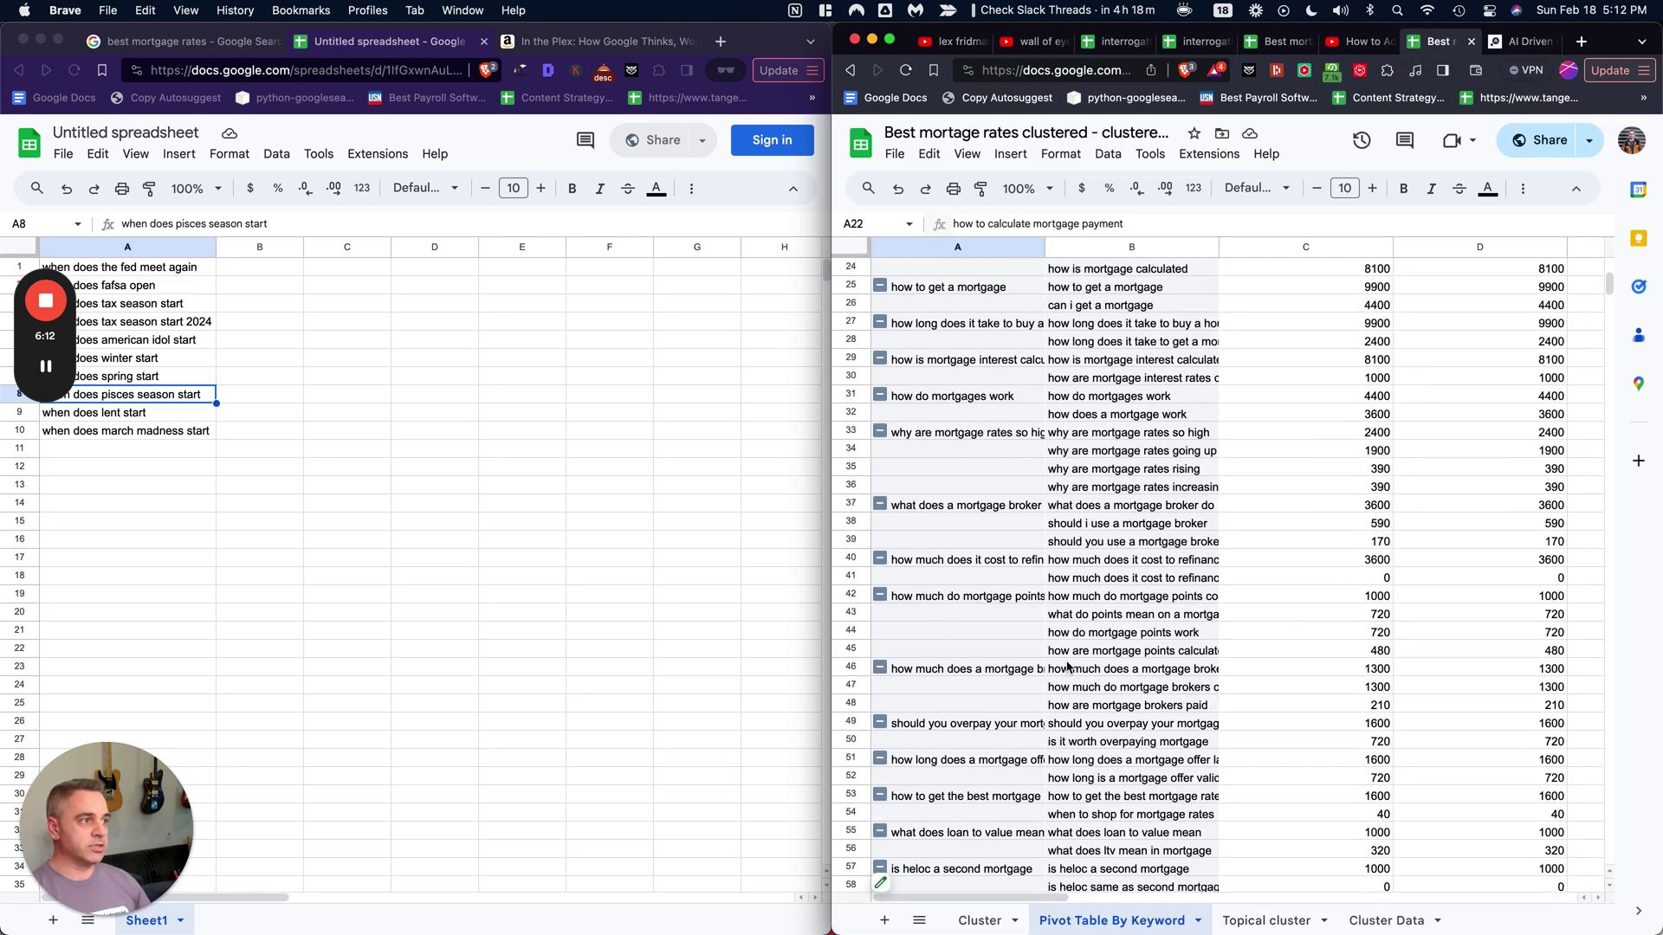
pyautogui.scroll(4, 1074, 658)
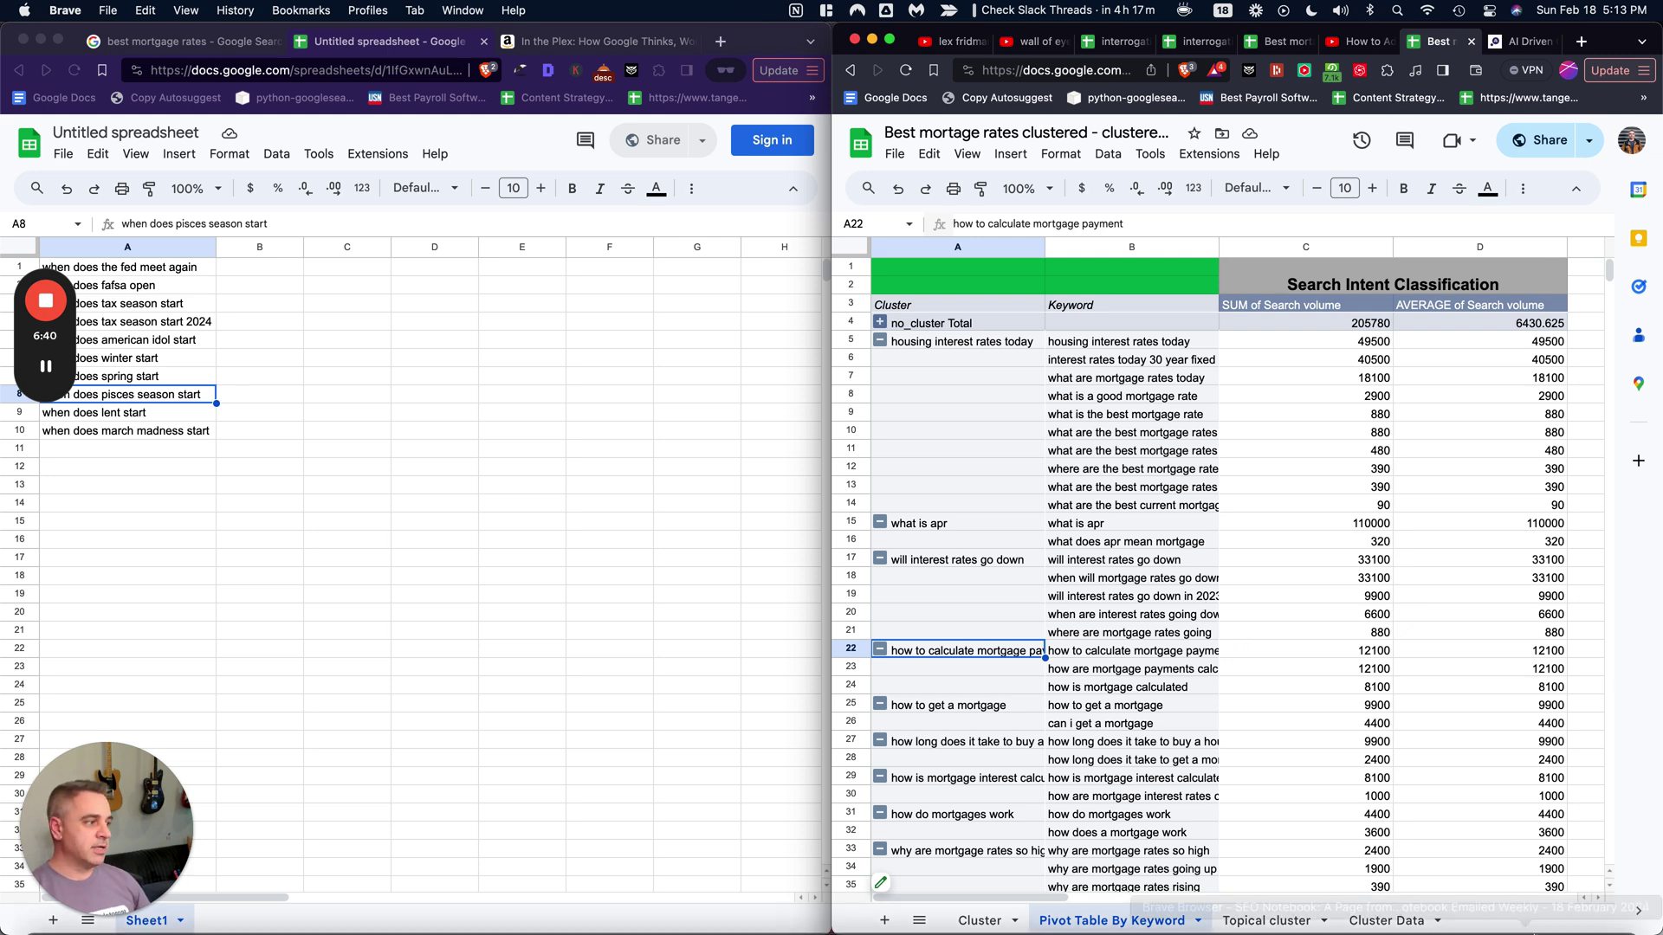
# - Visit seonotebook.com's Work With Me page, then return to the homepage via the logo
pyautogui.click(1582, 919)
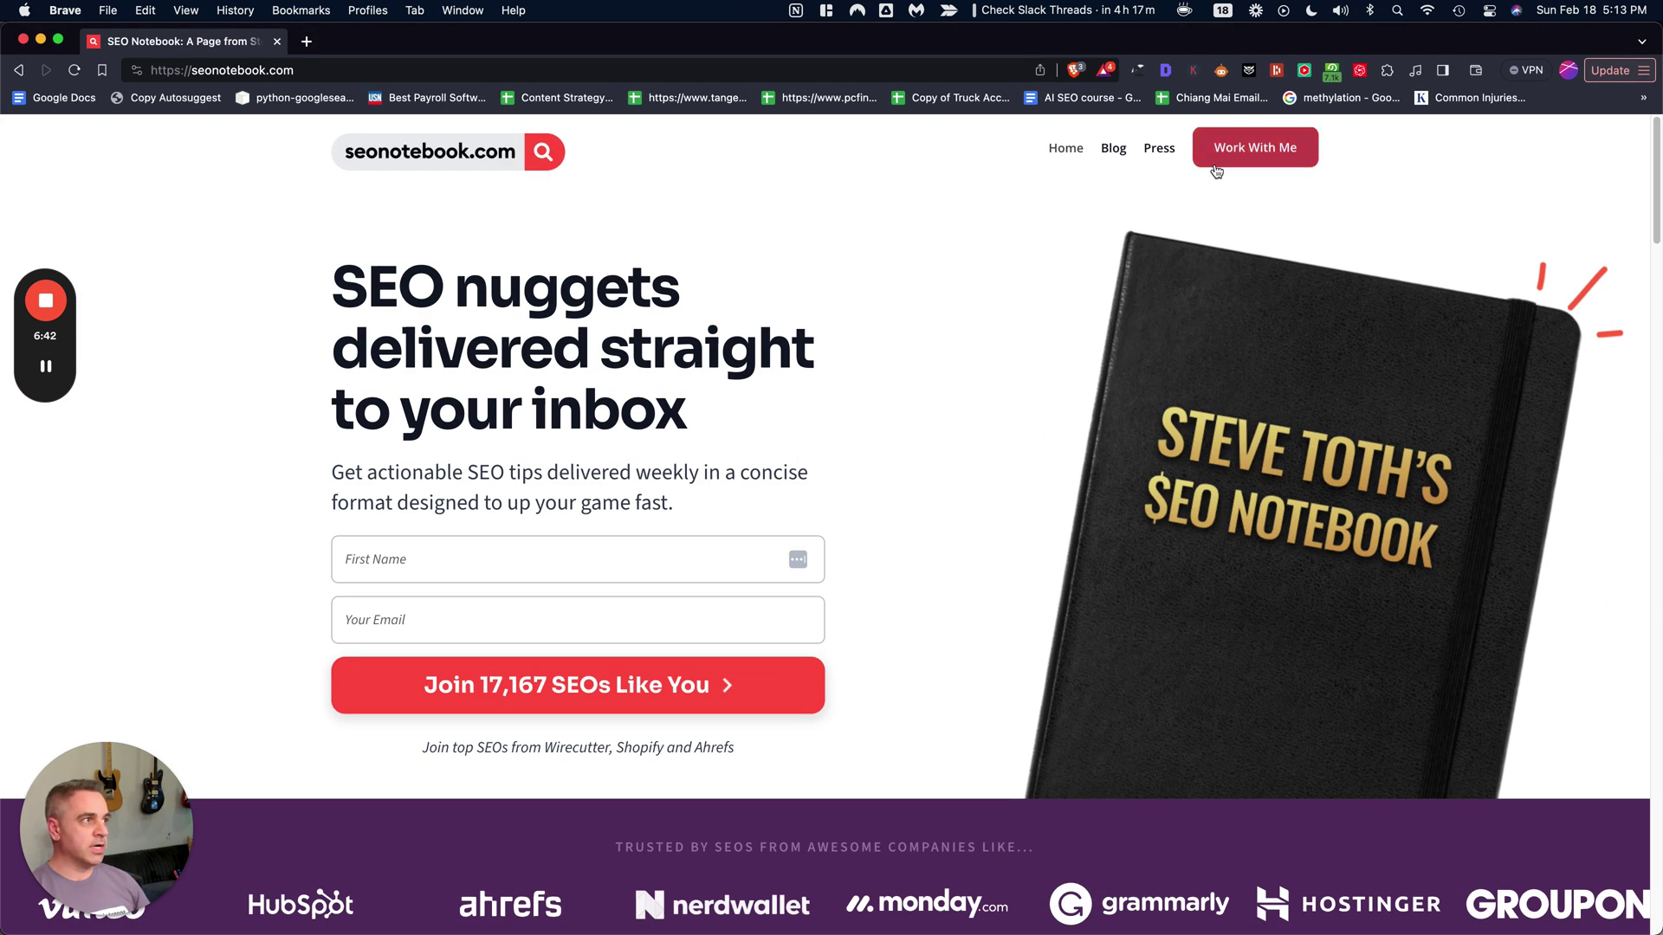
pyautogui.click(1255, 149)
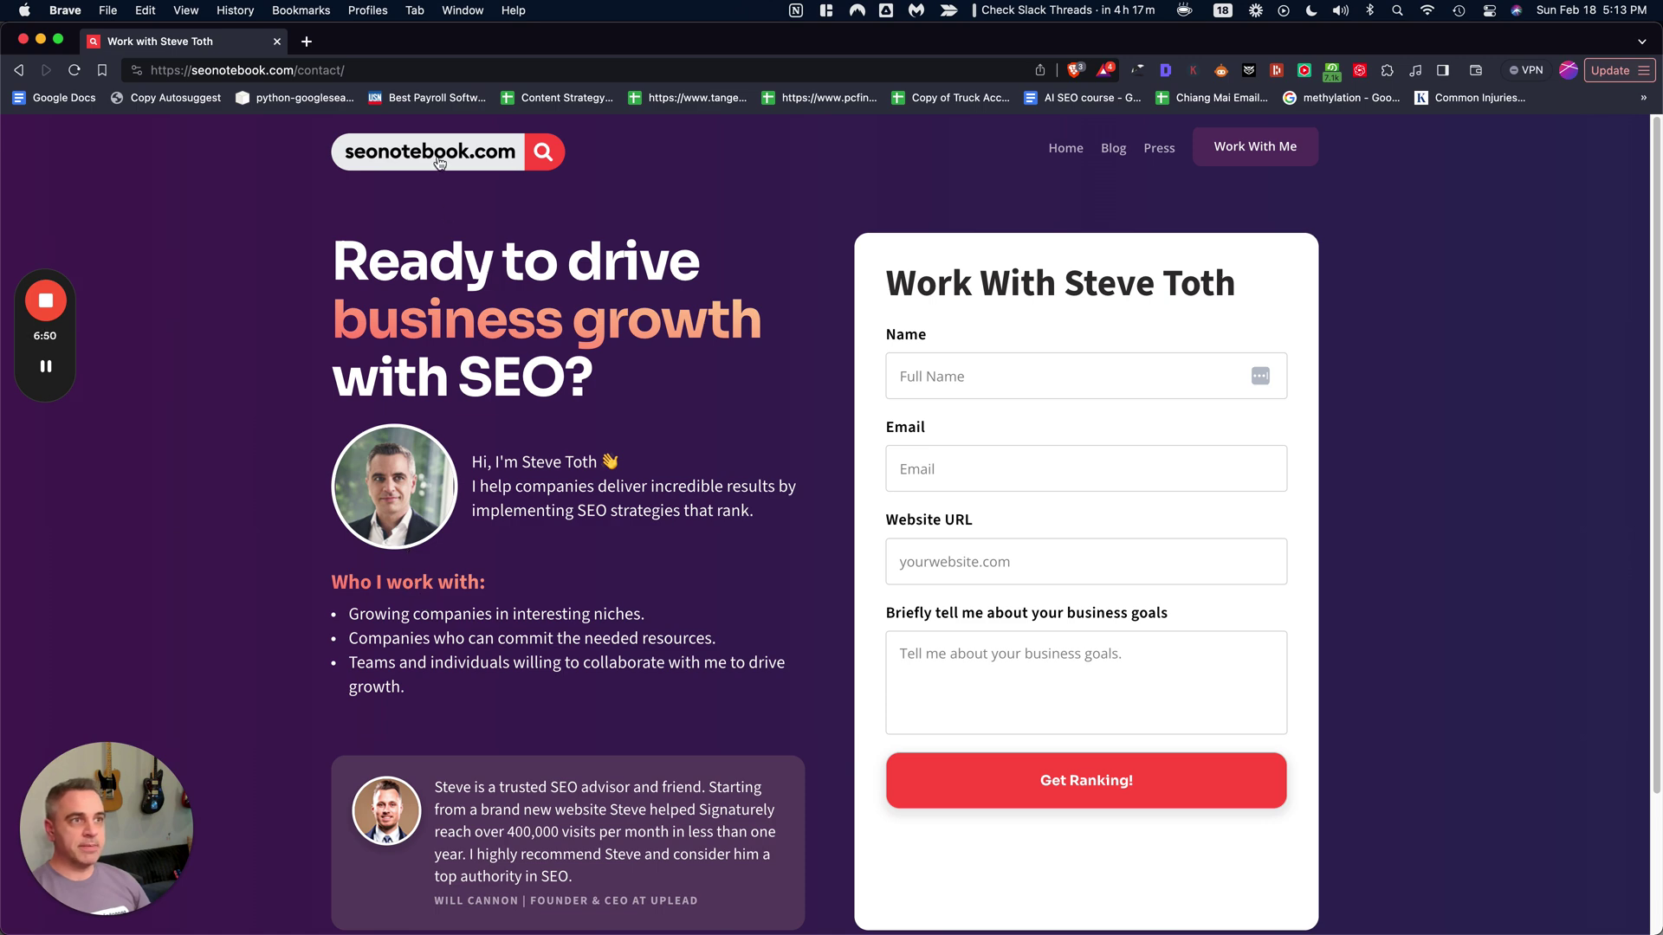
pyautogui.click(439, 161)
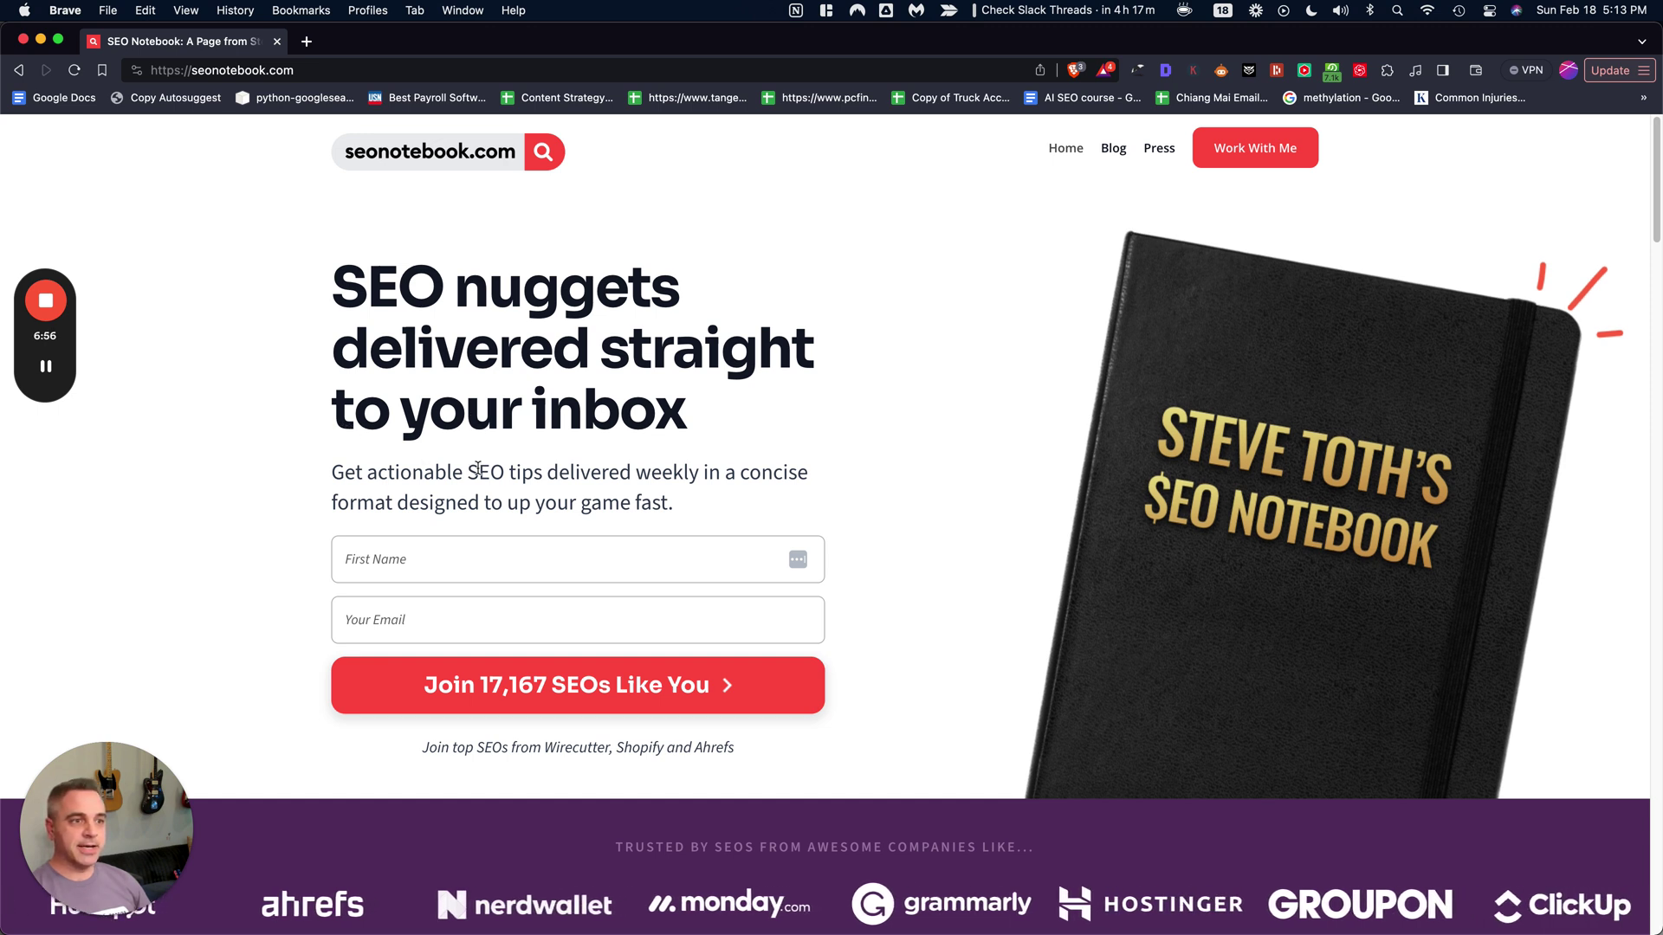
pyautogui.moveTo(49, 300)
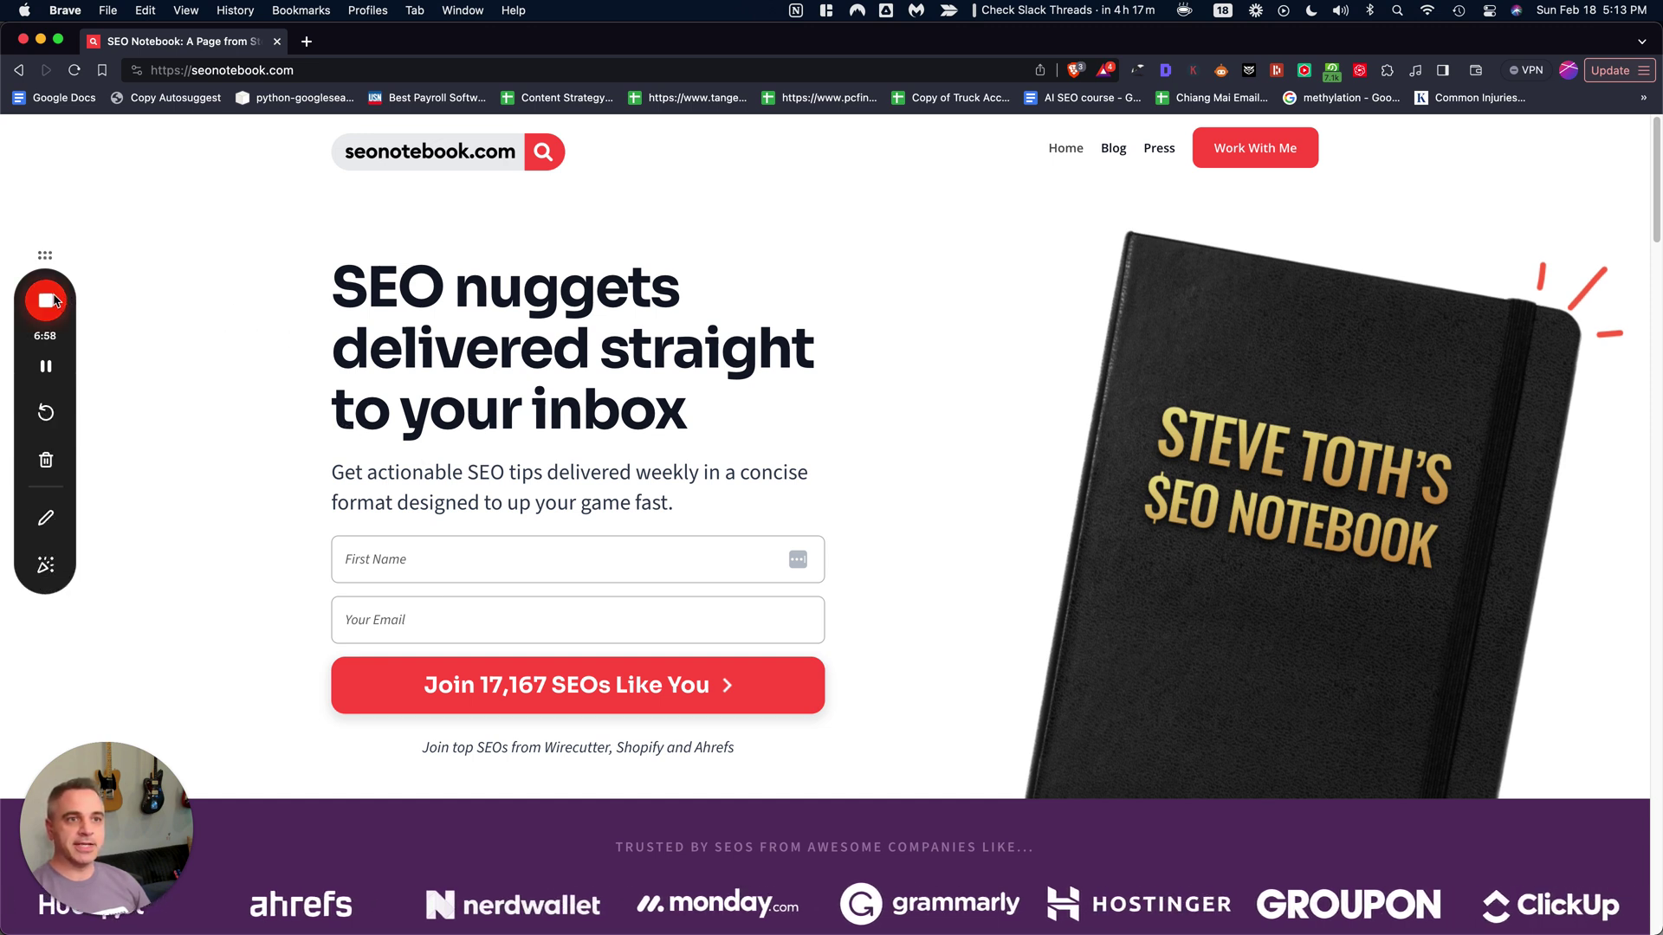